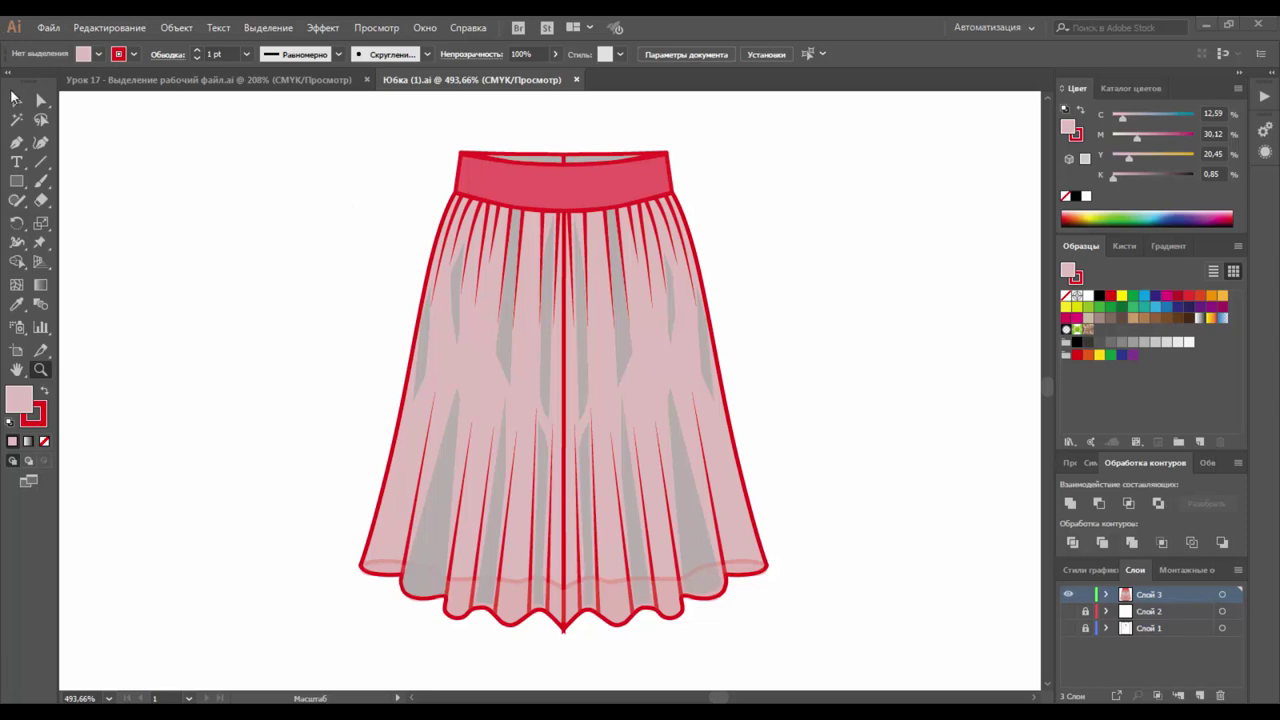
- Select both the right and left halves of the skirt body and unite them into one shape with the Pathfinder
{"action": "left_click", "coordinate": [17, 100]}
{"action": "left_click", "coordinate": [671, 372]}
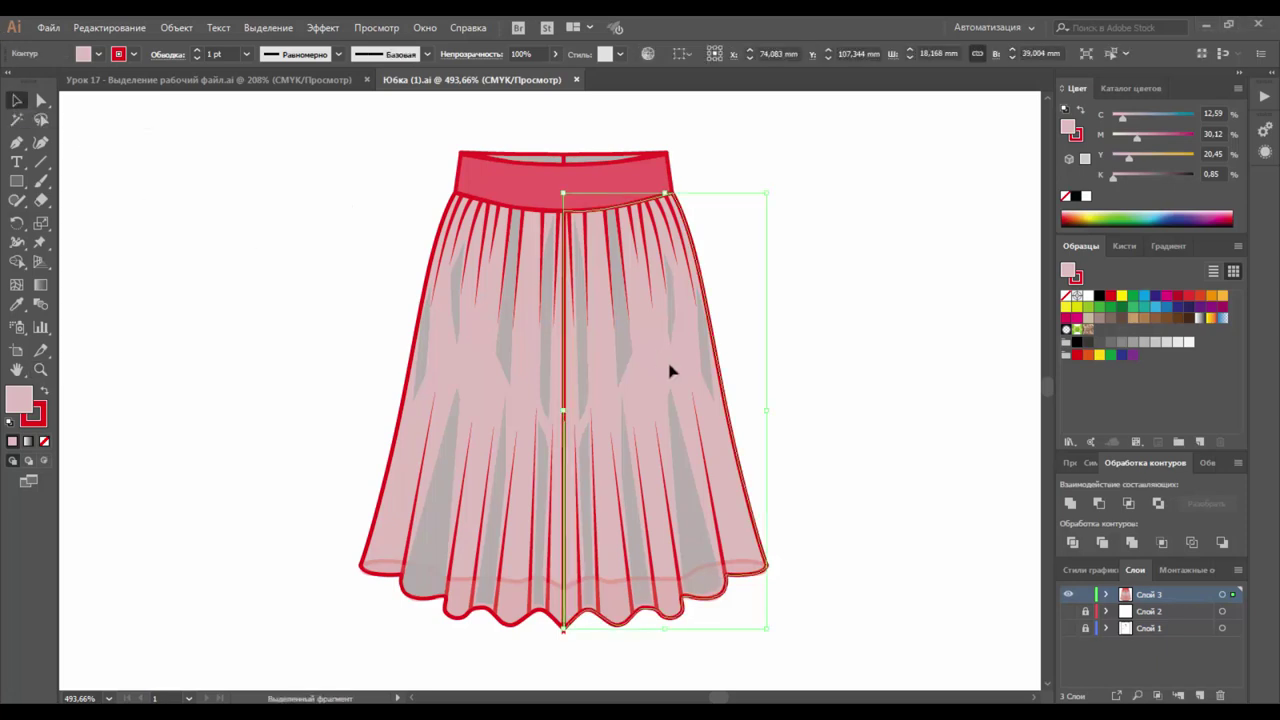
{"action": "left_click", "coordinate": [478, 370], "text": "shift"}
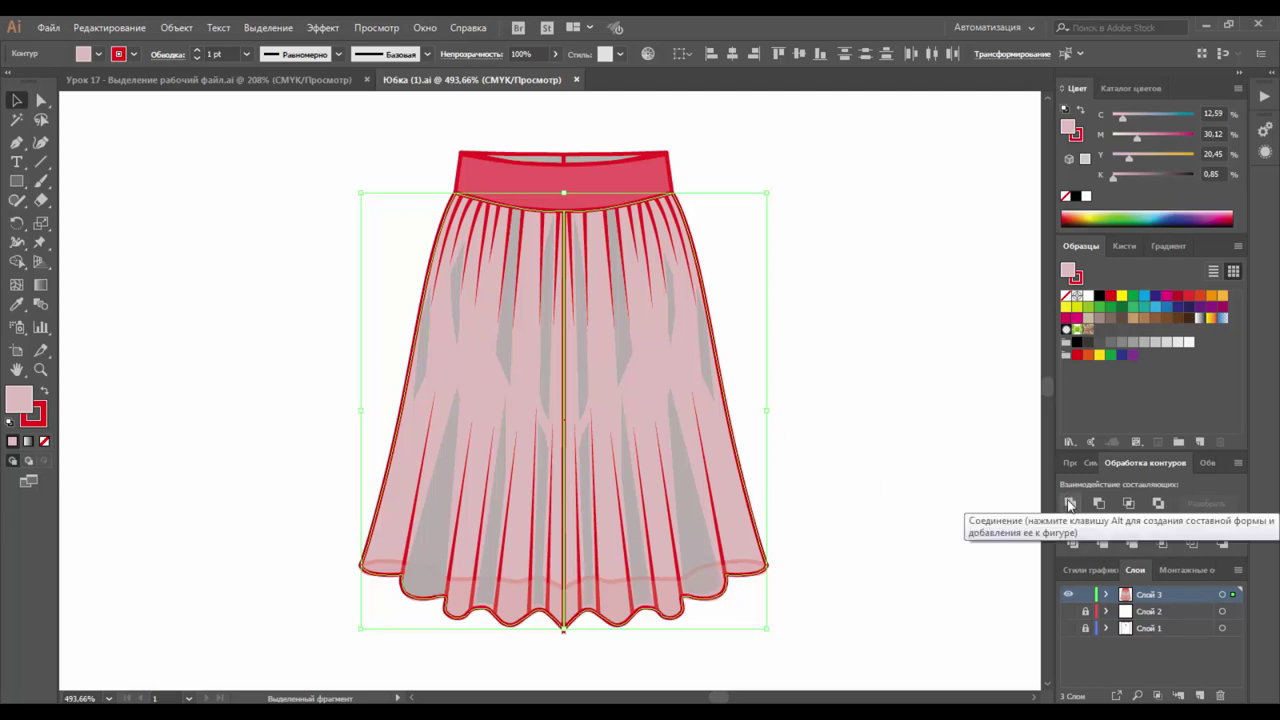
{"action": "left_click", "coordinate": [1069, 503]}
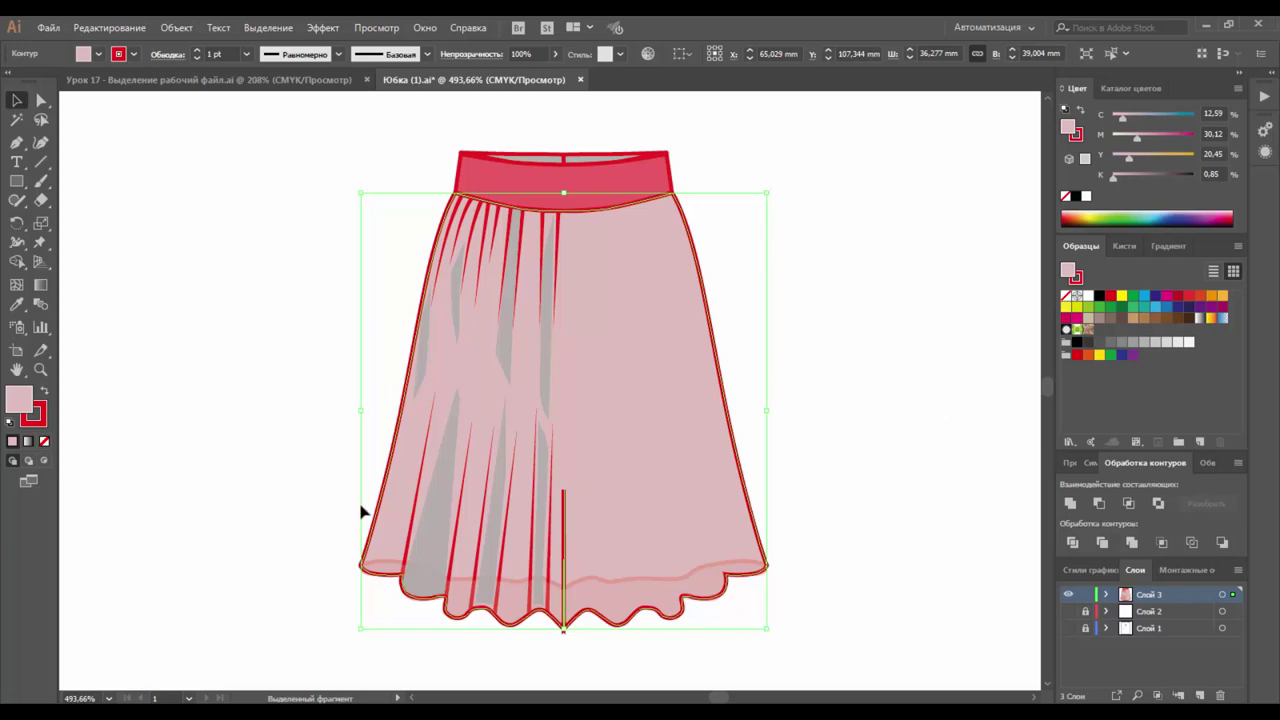
- Try removing the fill from the united skirt shape, and undo the fill change
{"action": "left_click", "coordinate": [43, 443]}
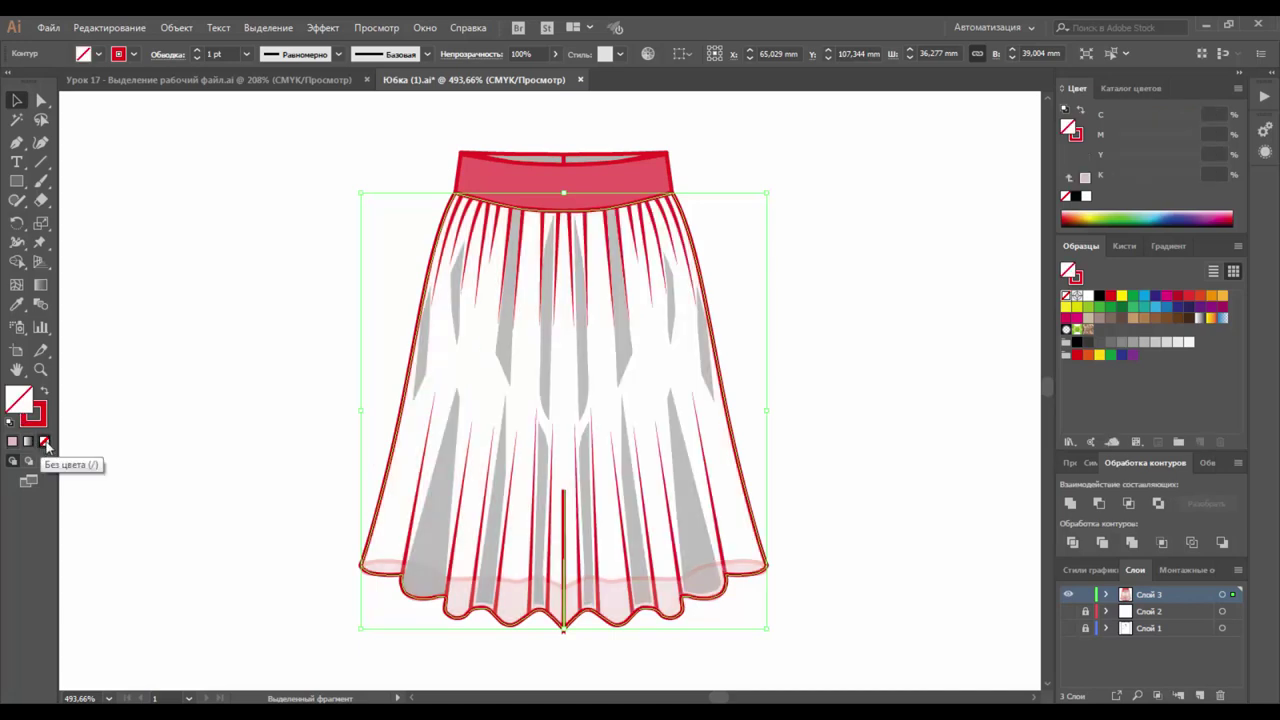
{"action": "key", "text": "ctrl+z"}
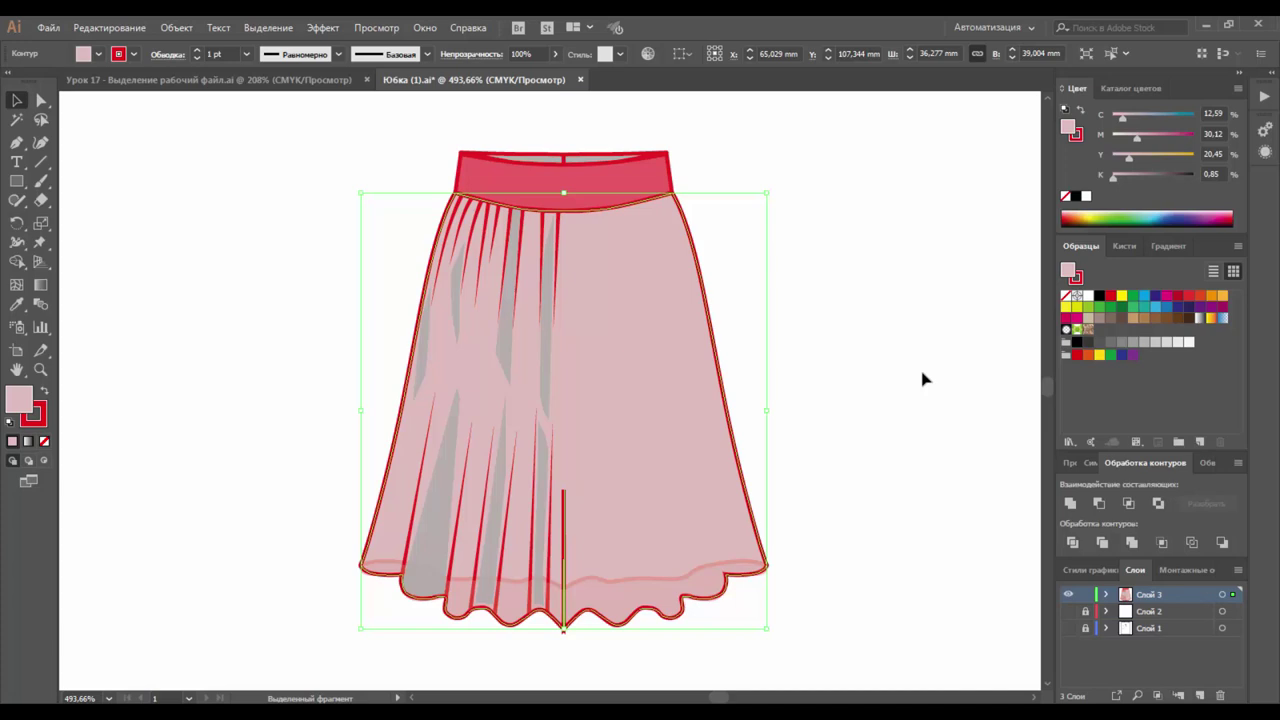
- Delete the anchor point at the upper end of the leftover centre line with the Delete Anchor Point tool, and deselect the skirt
{"action": "left_click", "coordinate": [41, 369]}
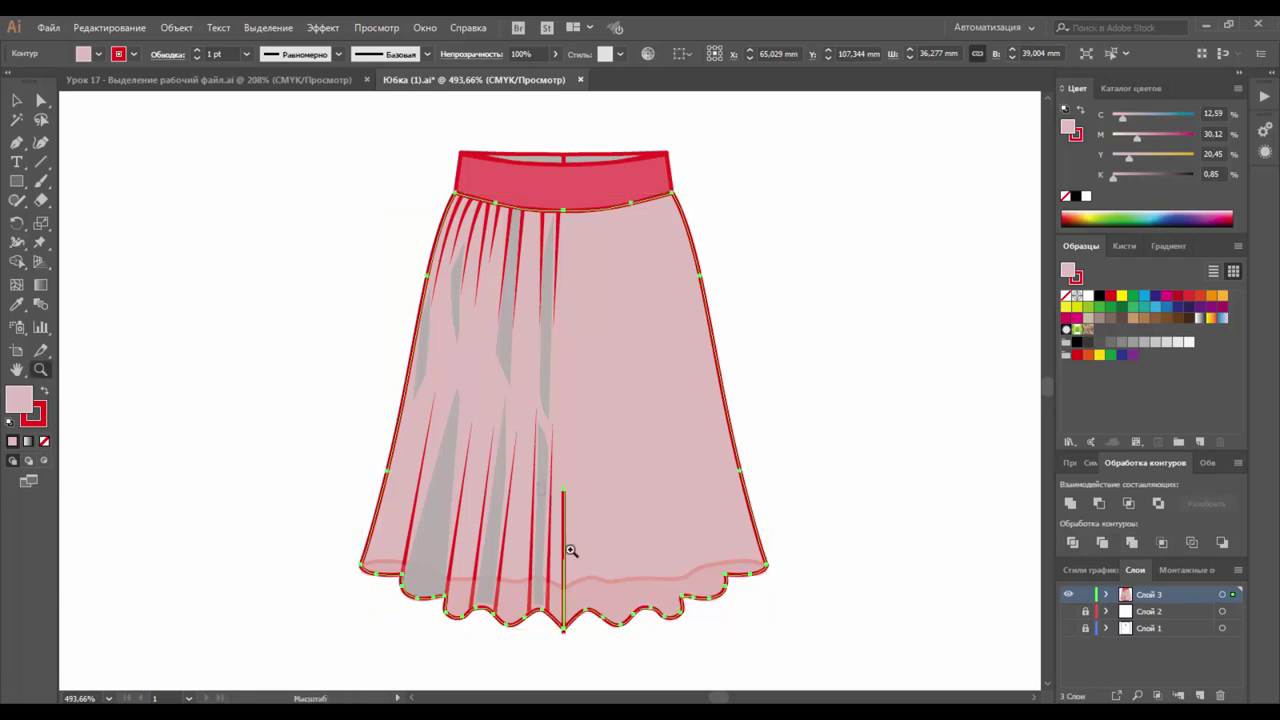
{"action": "left_click_drag", "start_coordinate": [558, 482], "coordinate": [631, 657]}
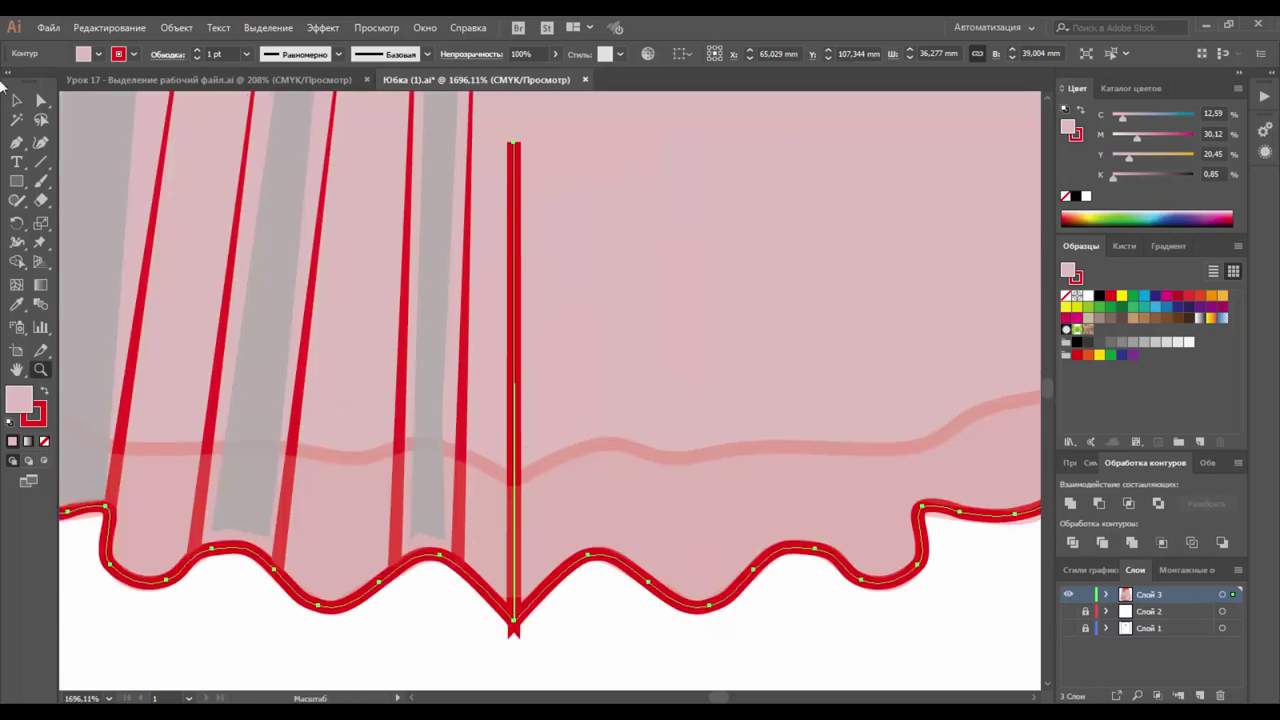
{"action": "left_click", "coordinate": [17, 142]}
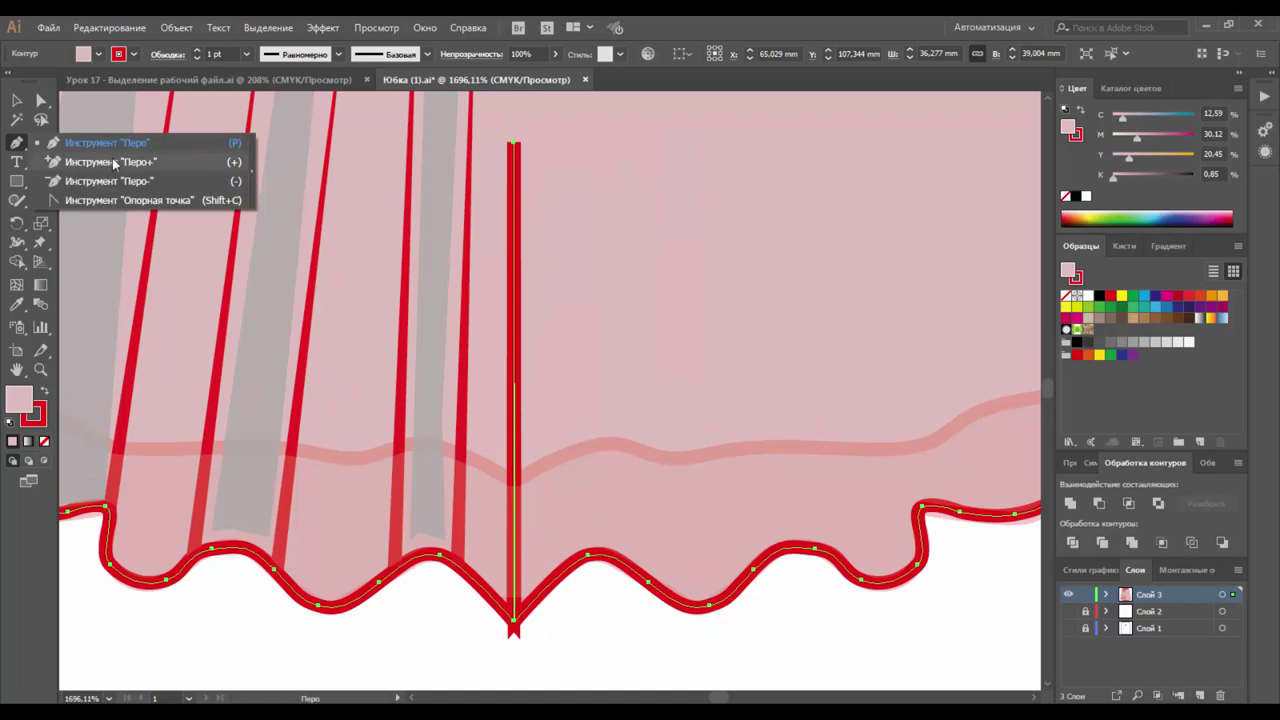
{"action": "left_click", "coordinate": [110, 181]}
{"action": "left_click", "coordinate": [513, 147]}
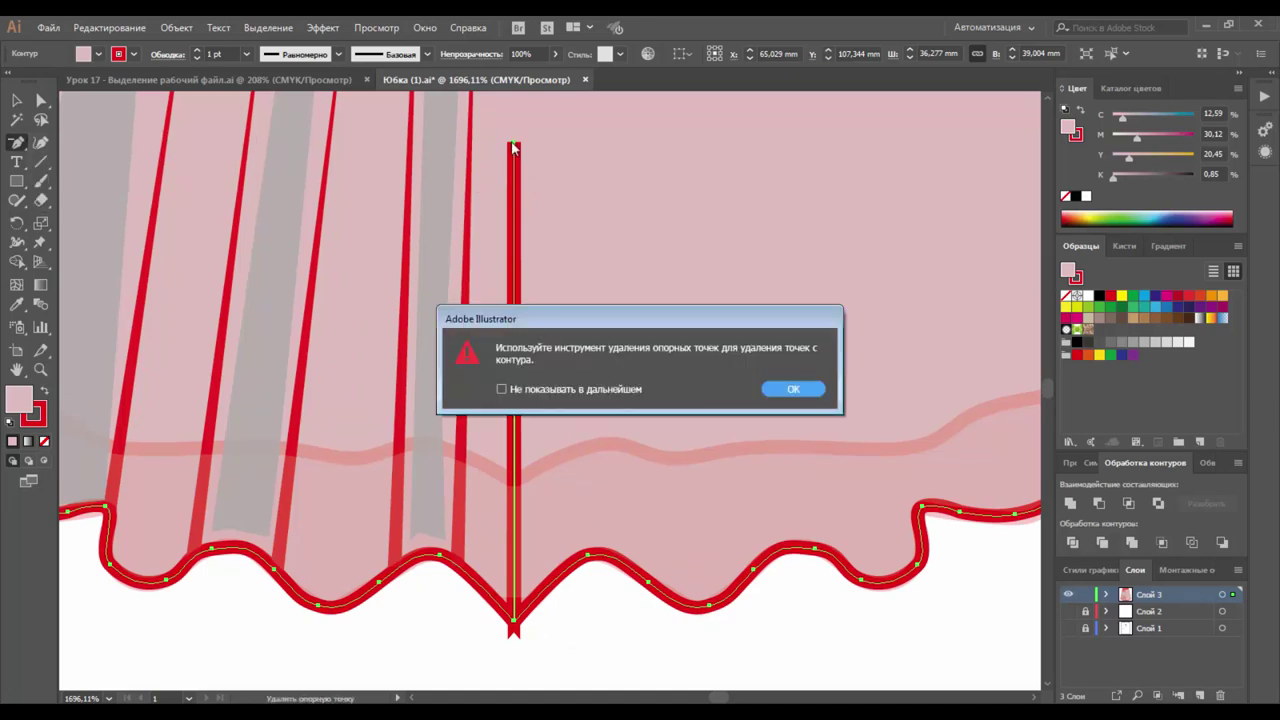
{"action": "left_click", "coordinate": [793, 389]}
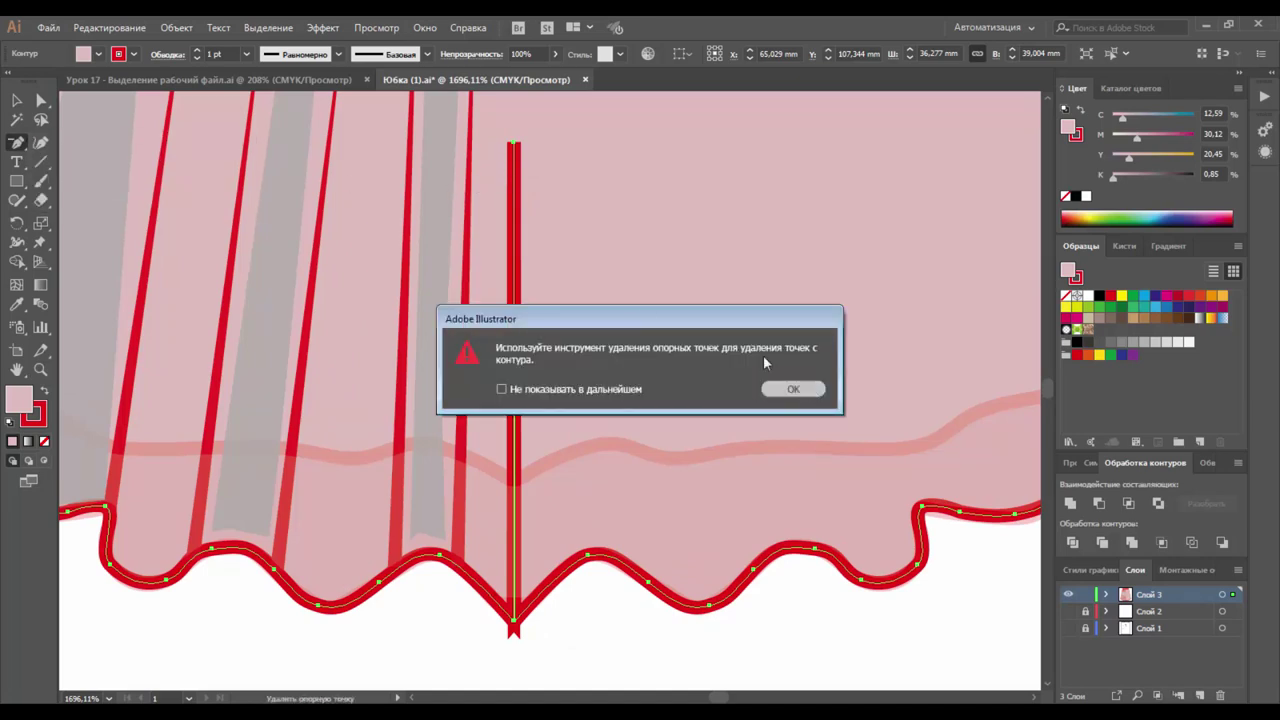
{"action": "left_click", "coordinate": [512, 148]}
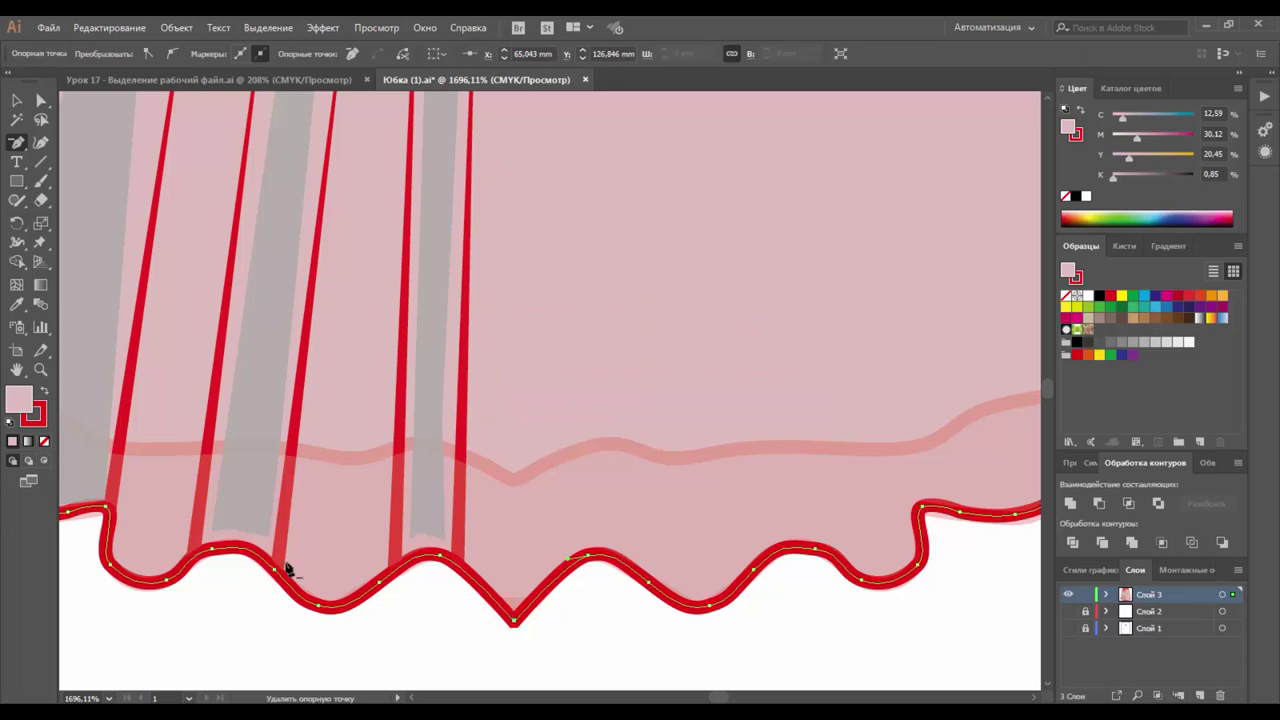
{"action": "left_click", "coordinate": [17, 100]}
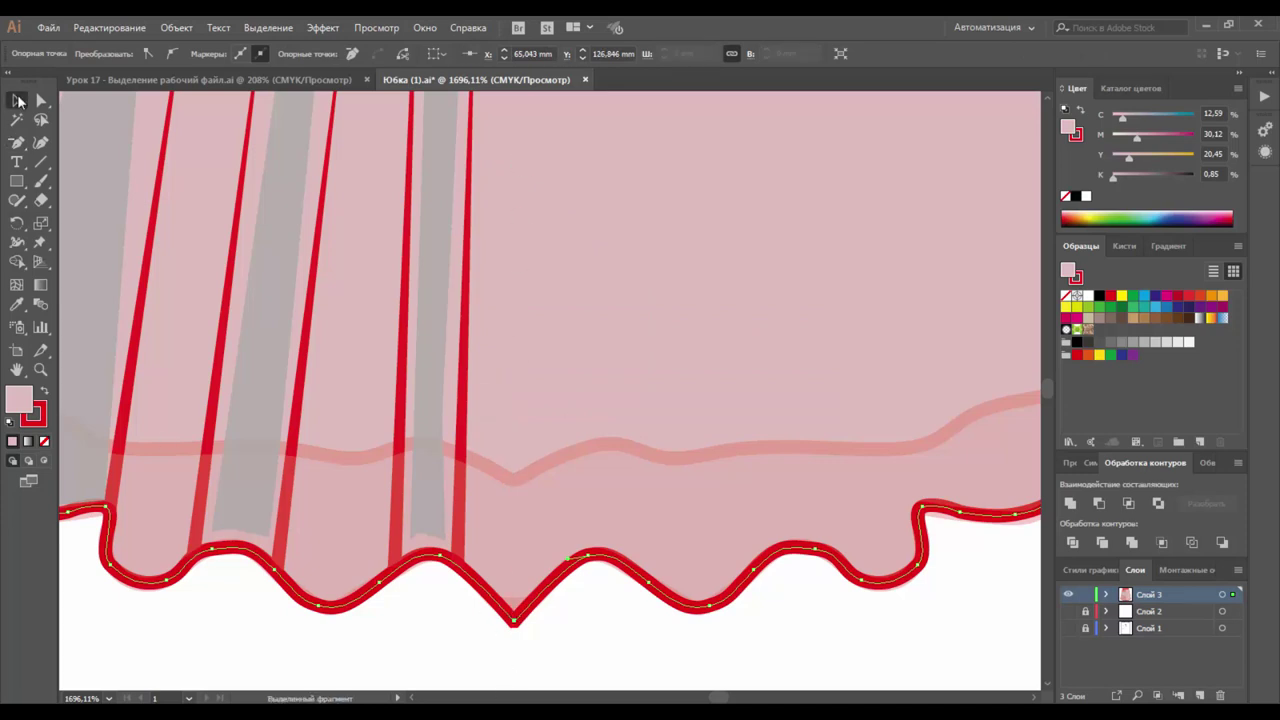
{"action": "left_click", "coordinate": [587, 651]}
- Expand layer "Слой 3" and go through its object list to the pink skirt path
{"action": "key", "text": "z"}
{"action": "left_click", "coordinate": [493, 242], "text": "alt"}
{"action": "left_click", "coordinate": [526, 249], "text": "alt"}
{"action": "left_click", "coordinate": [536, 294], "text": "alt"}
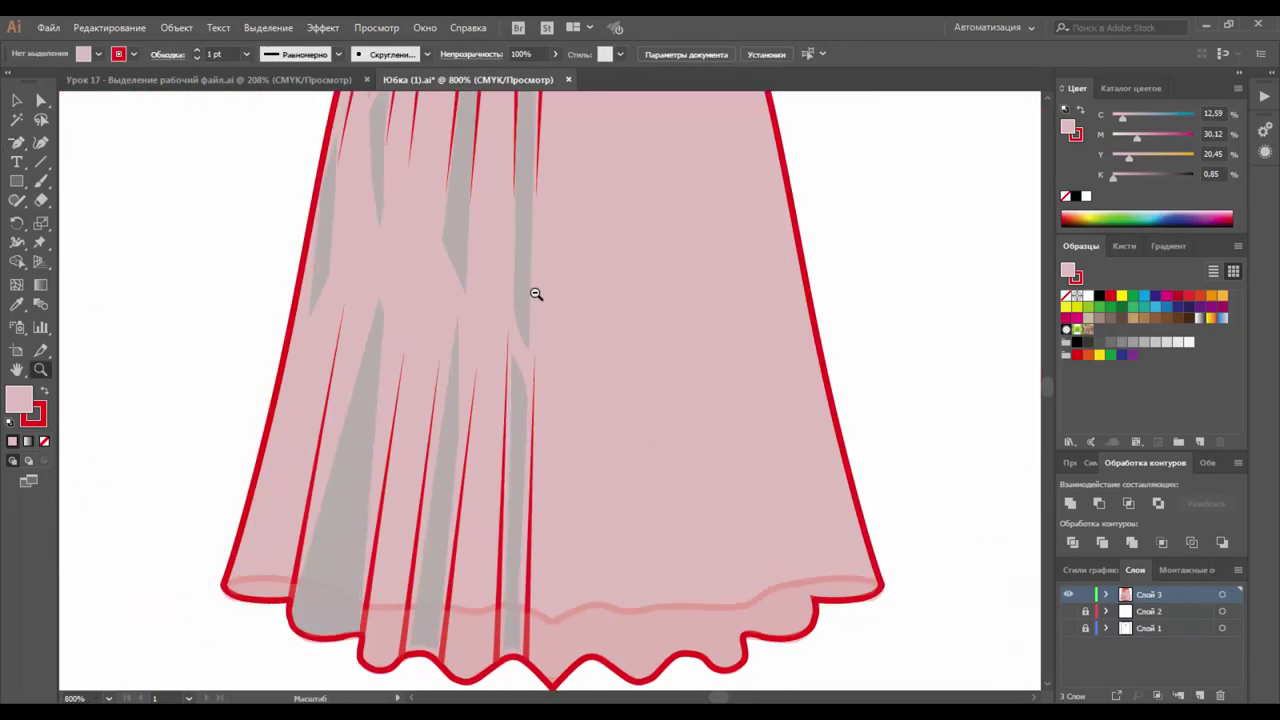
{"action": "left_click", "coordinate": [662, 293], "text": "alt"}
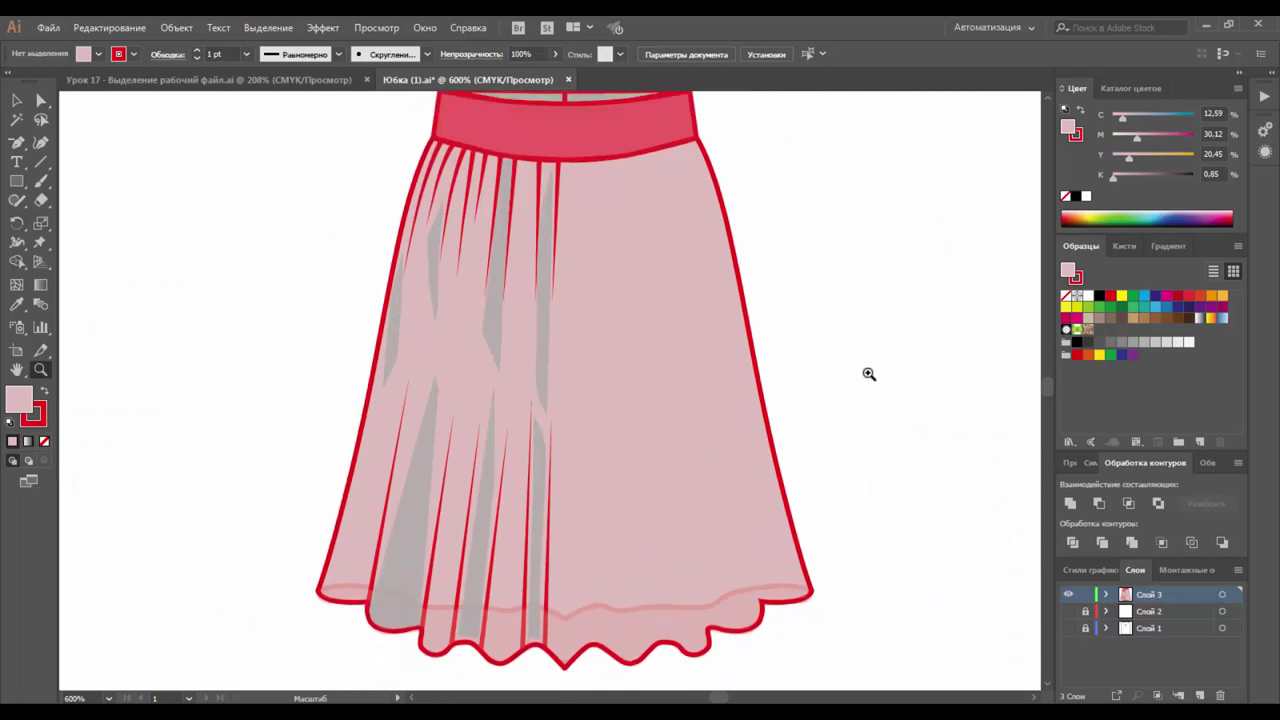
{"action": "left_click", "coordinate": [1035, 698]}
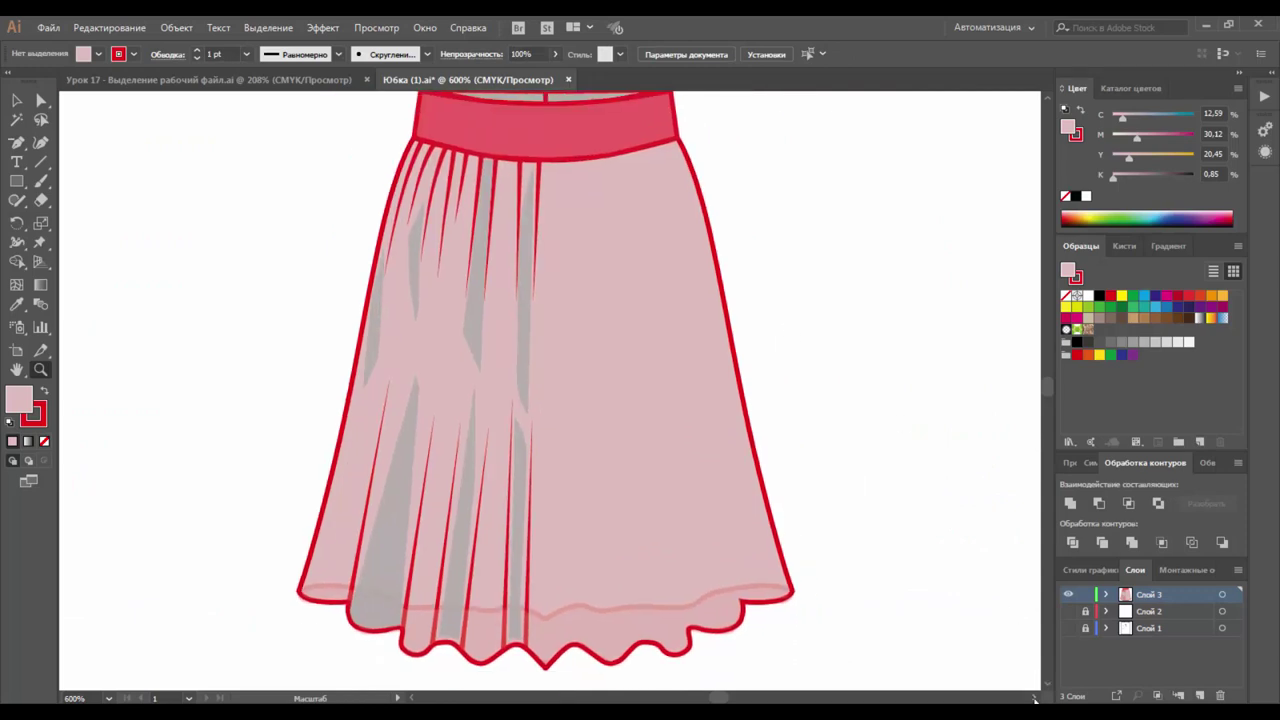
{"action": "left_click", "coordinate": [1107, 594]}
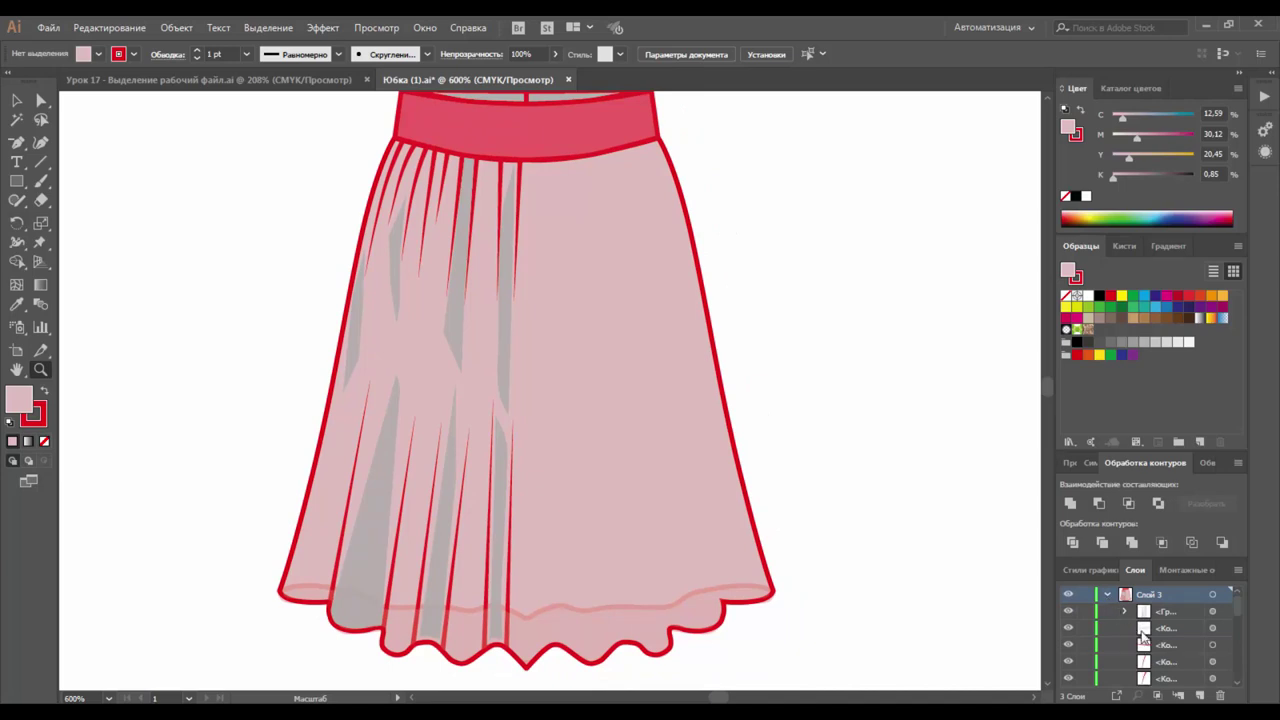
{"action": "scroll", "coordinate": [1143, 625], "scroll_direction": "down", "scroll_amount": 3}
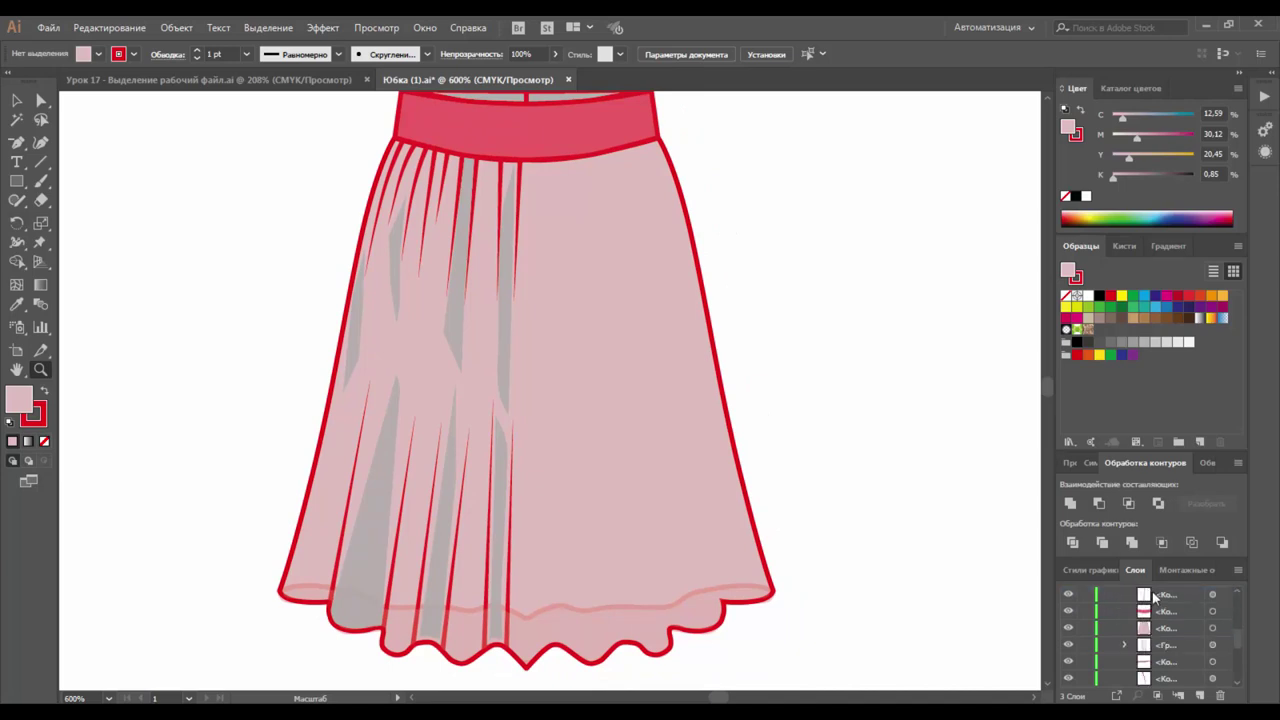
- Send the united skirt shape backward repeatedly until it lies behind all the fold lines and grey shadows, and deselect it
{"action": "left_click", "coordinate": [19, 101]}
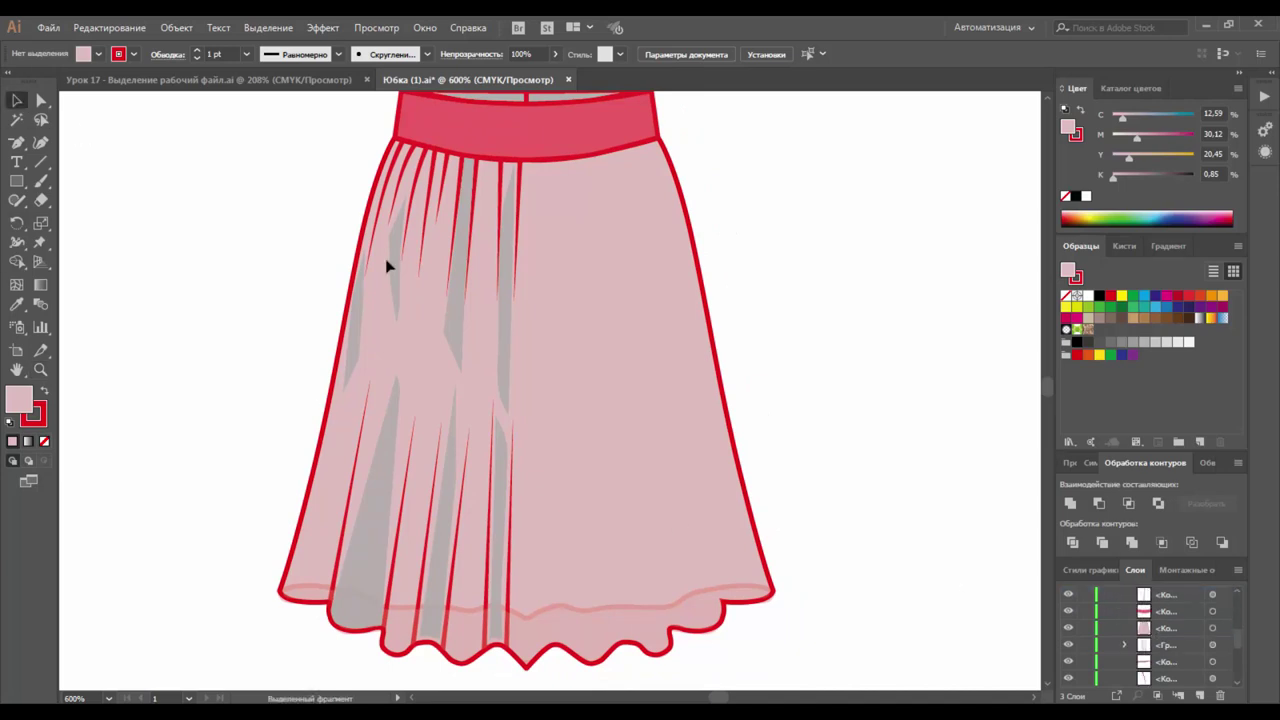
{"action": "left_click", "coordinate": [655, 265]}
{"action": "right_click", "coordinate": [656, 264]}
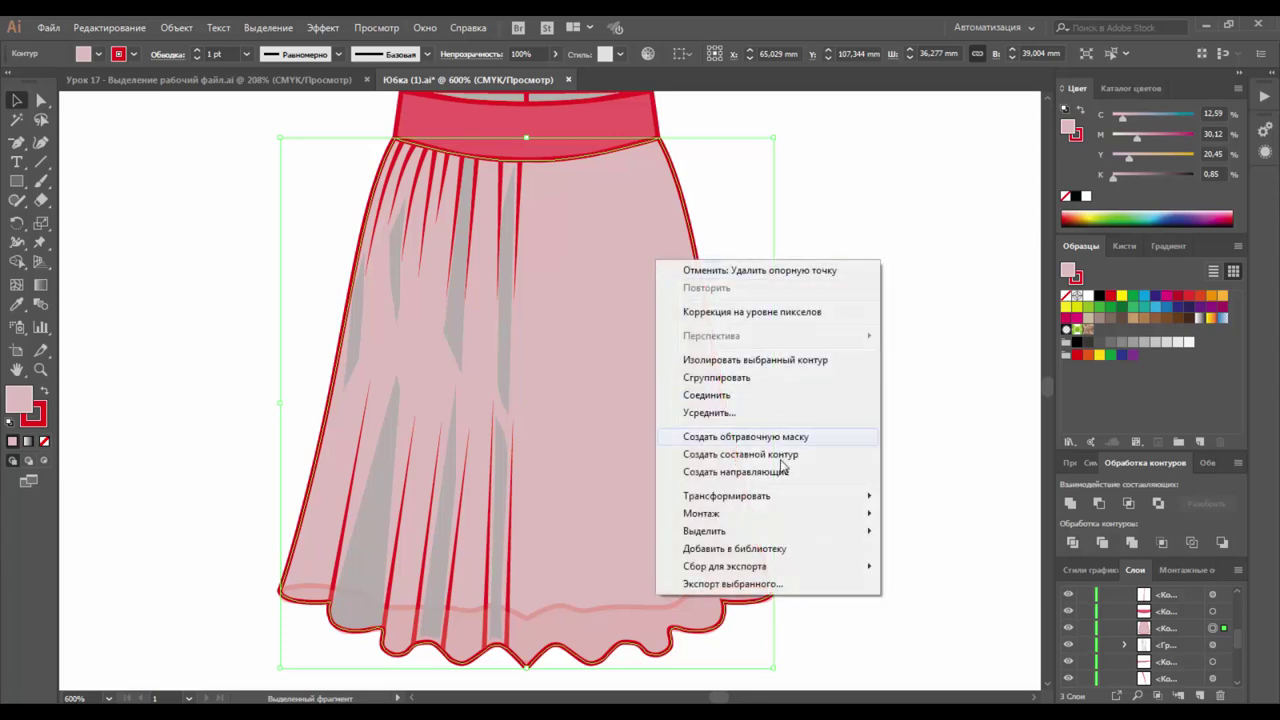
{"action": "mouse_move", "coordinate": [769, 520]}
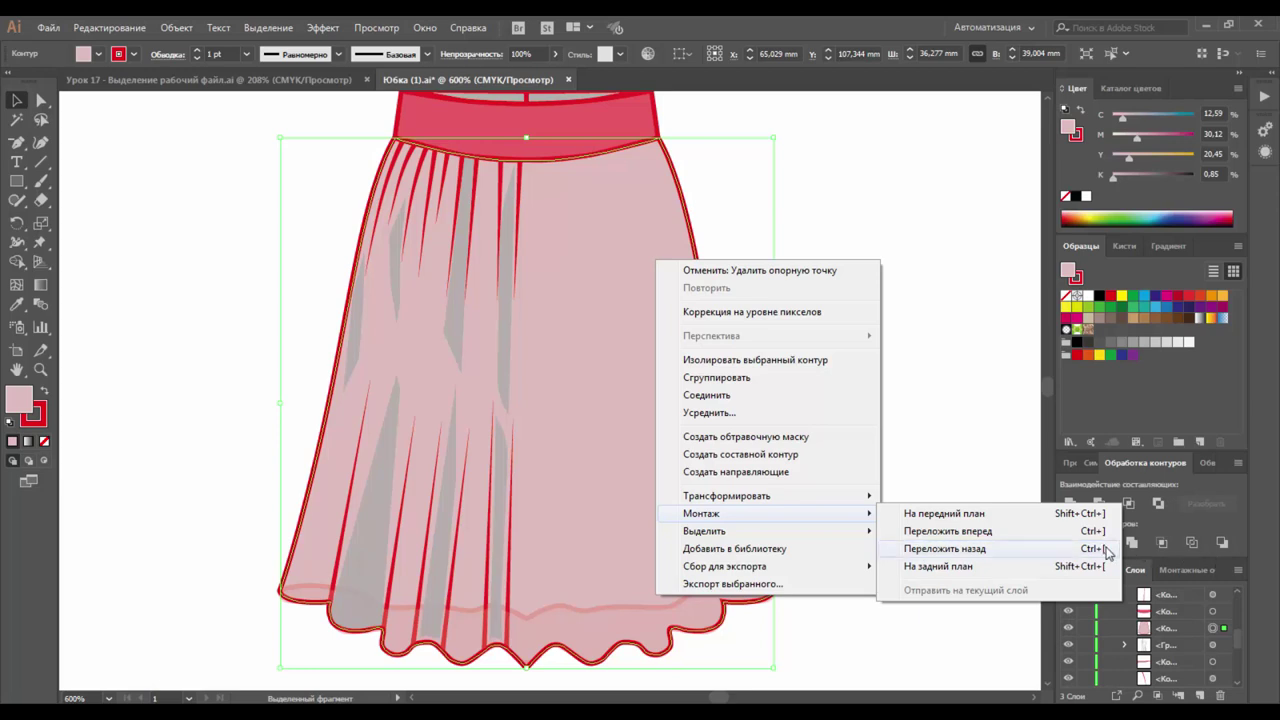
{"action": "left_click", "coordinate": [1055, 548]}
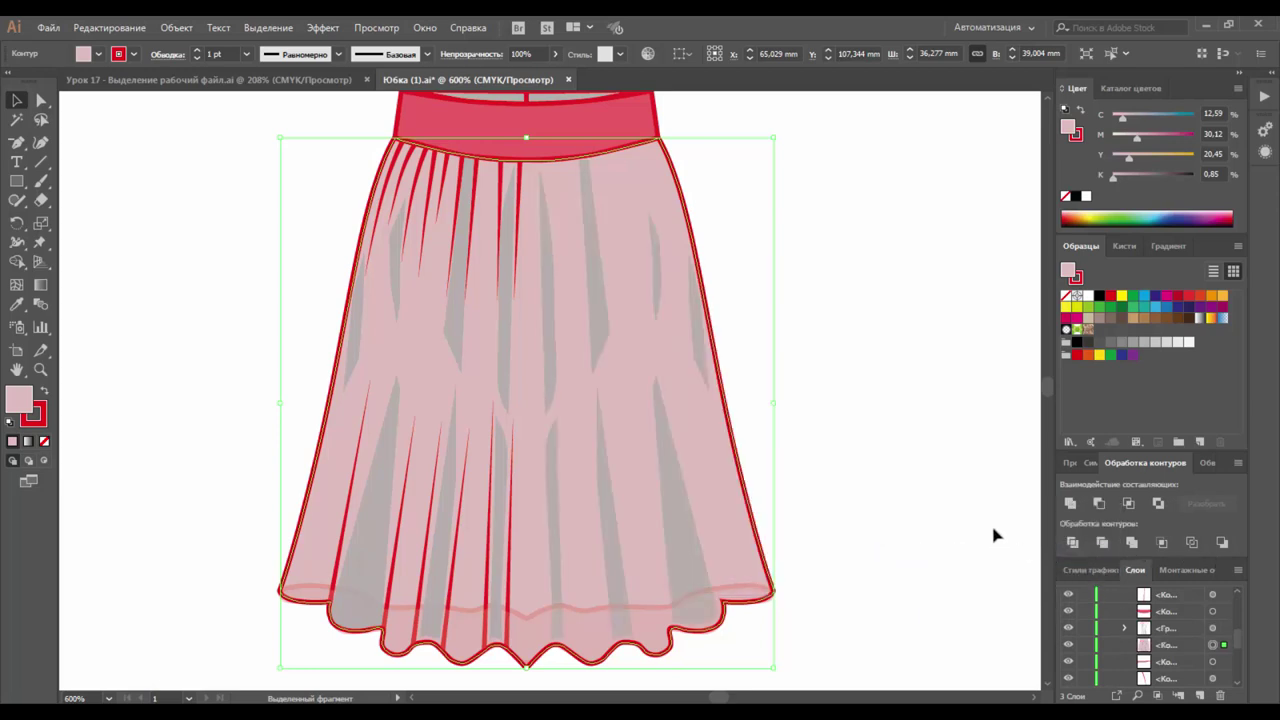
{"action": "key", "text": "a"}
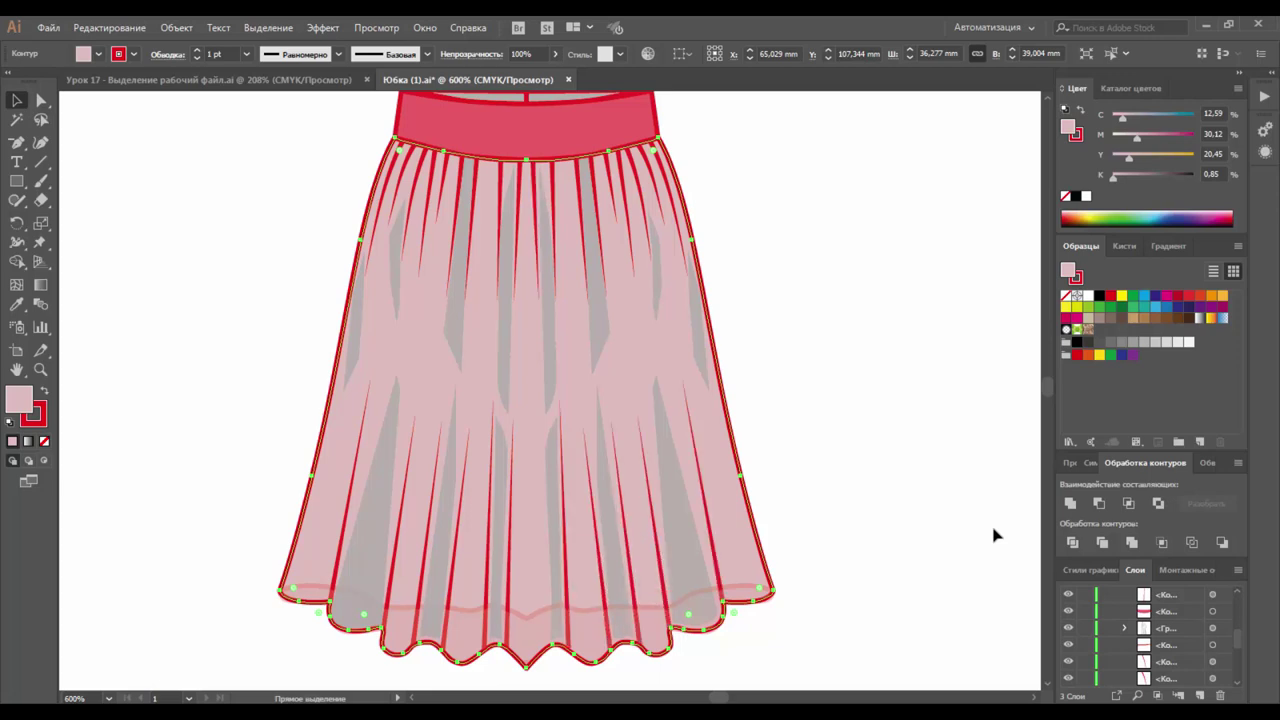
{"action": "key", "text": "v"}
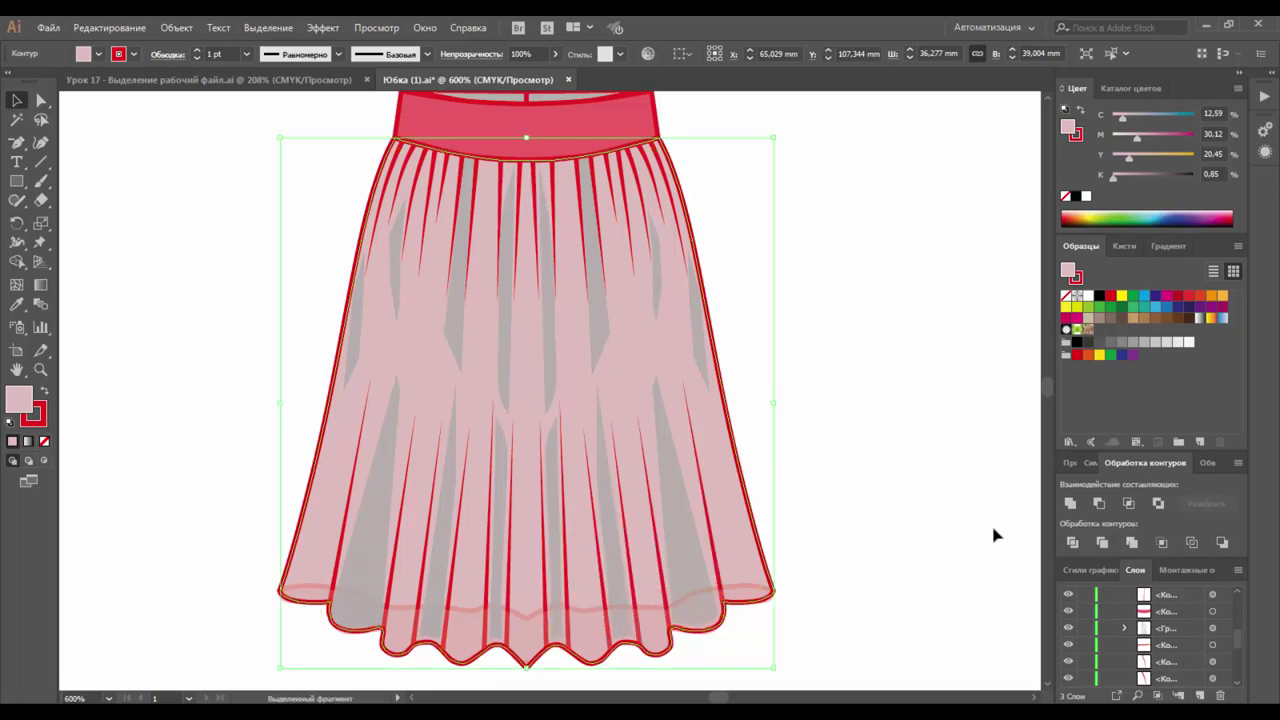
{"action": "left_click", "coordinate": [993, 535]}
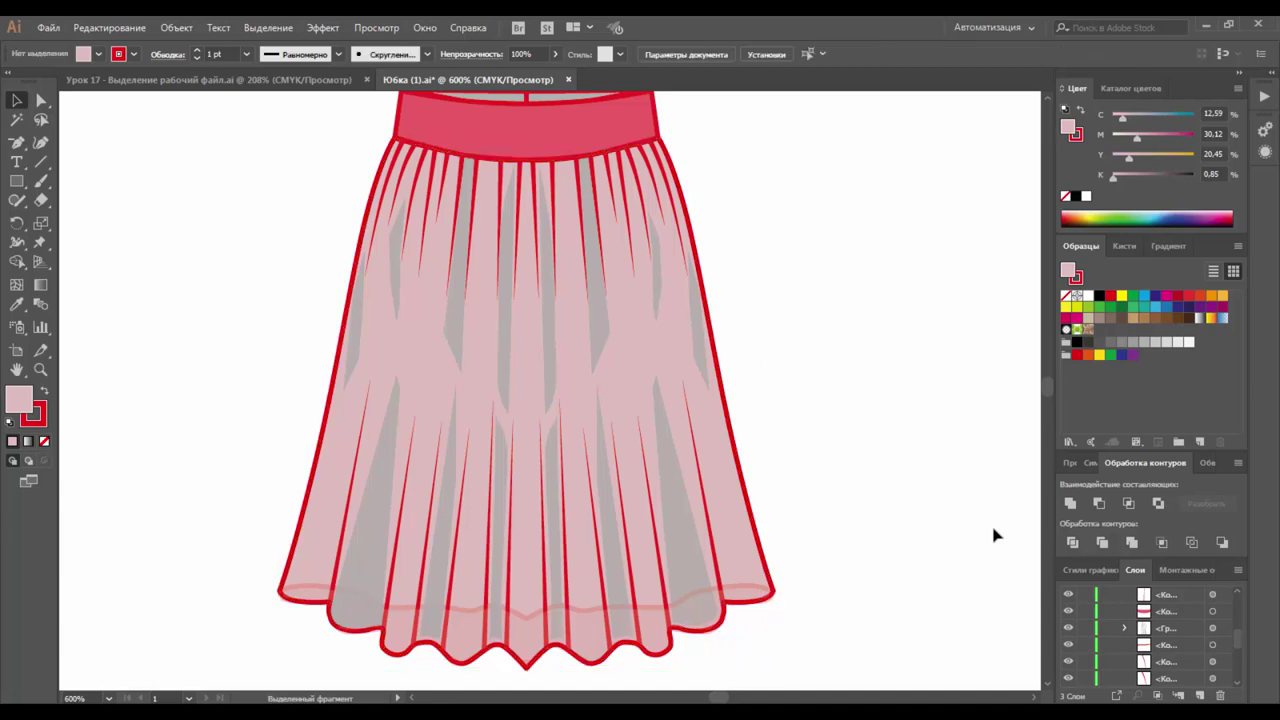
- Show the whole skirt, enlarge the layer list, and go to the lowest objects of "Слой 3"
{"action": "key", "text": "z"}
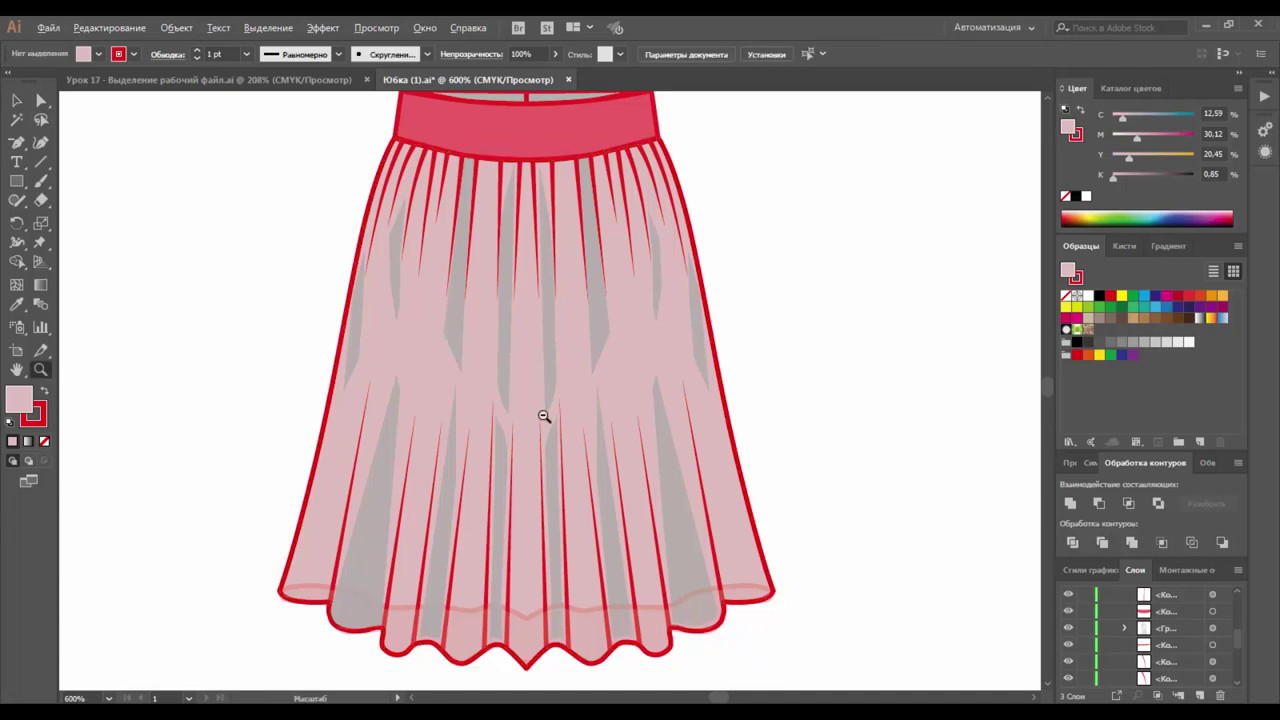
{"action": "left_click", "coordinate": [577, 411], "text": "alt"}
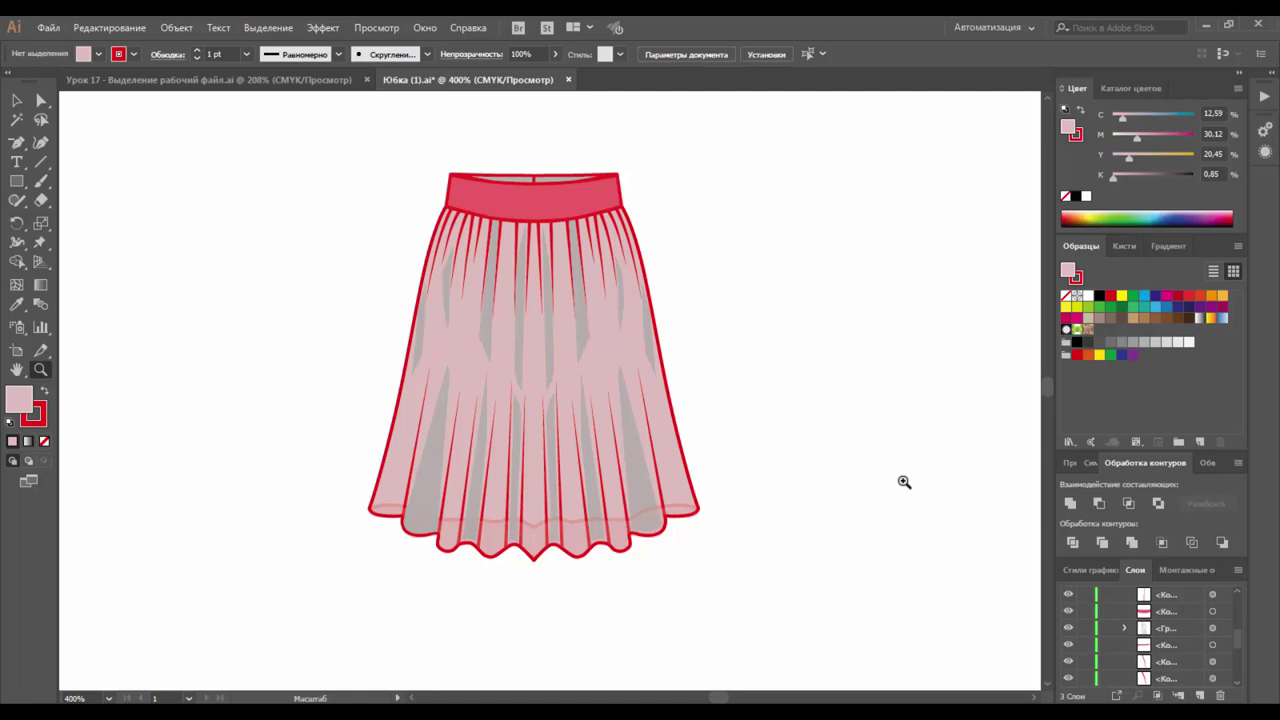
{"action": "left_click_drag", "start_coordinate": [1162, 555], "coordinate": [1162, 452]}
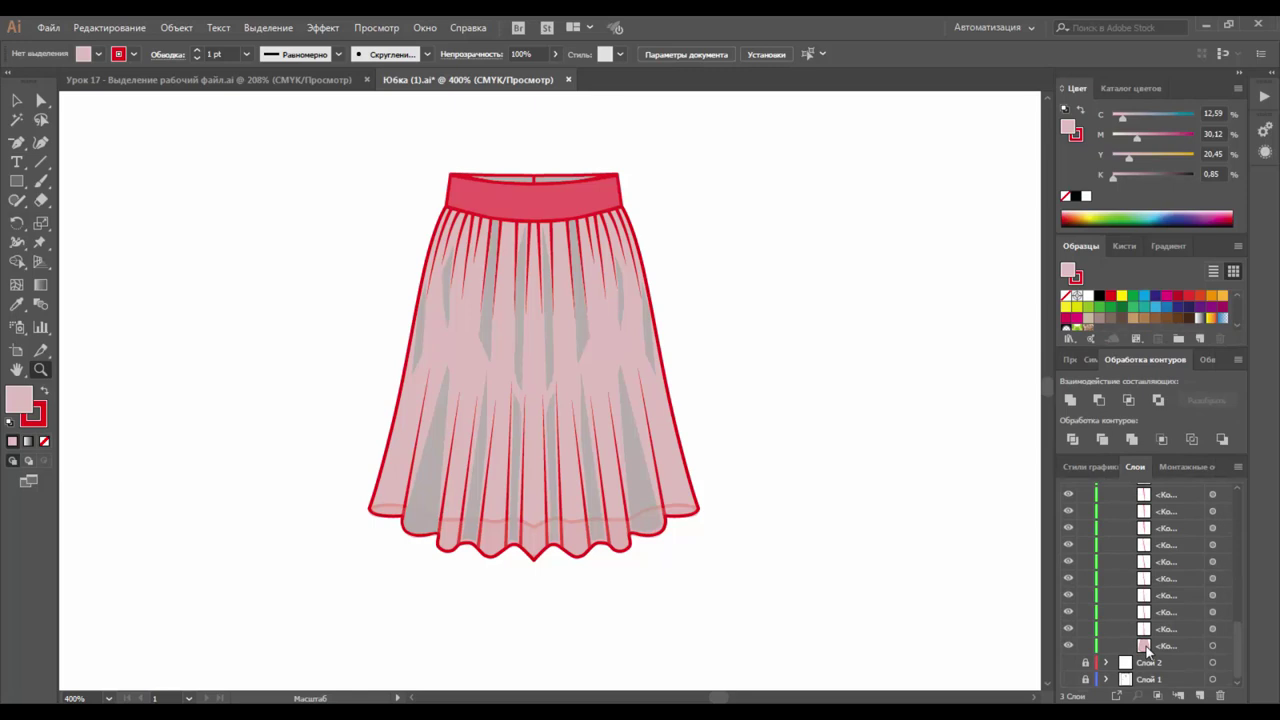
{"action": "left_click", "coordinate": [17, 100]}
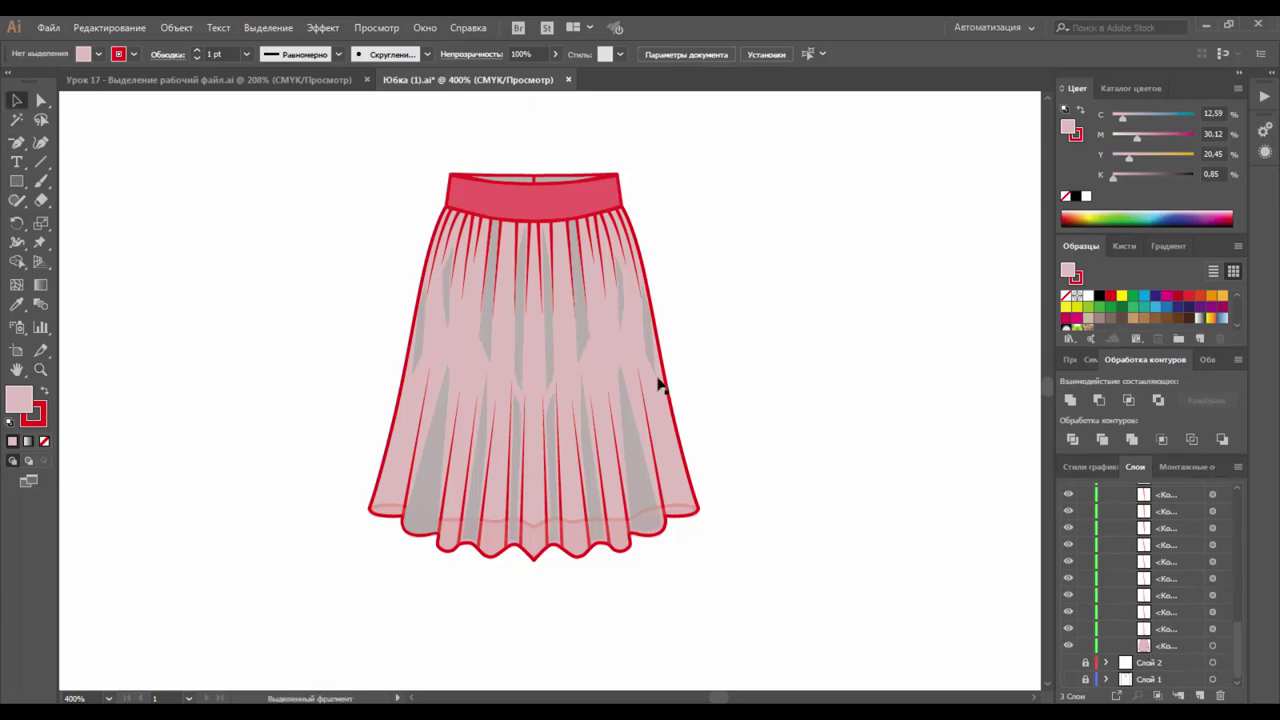
- Try moving the pink skirt path up several positions in the object list of "Слой 3", and undo the reordering
{"action": "left_click_drag", "start_coordinate": [1180, 649], "coordinate": [1185, 553]}
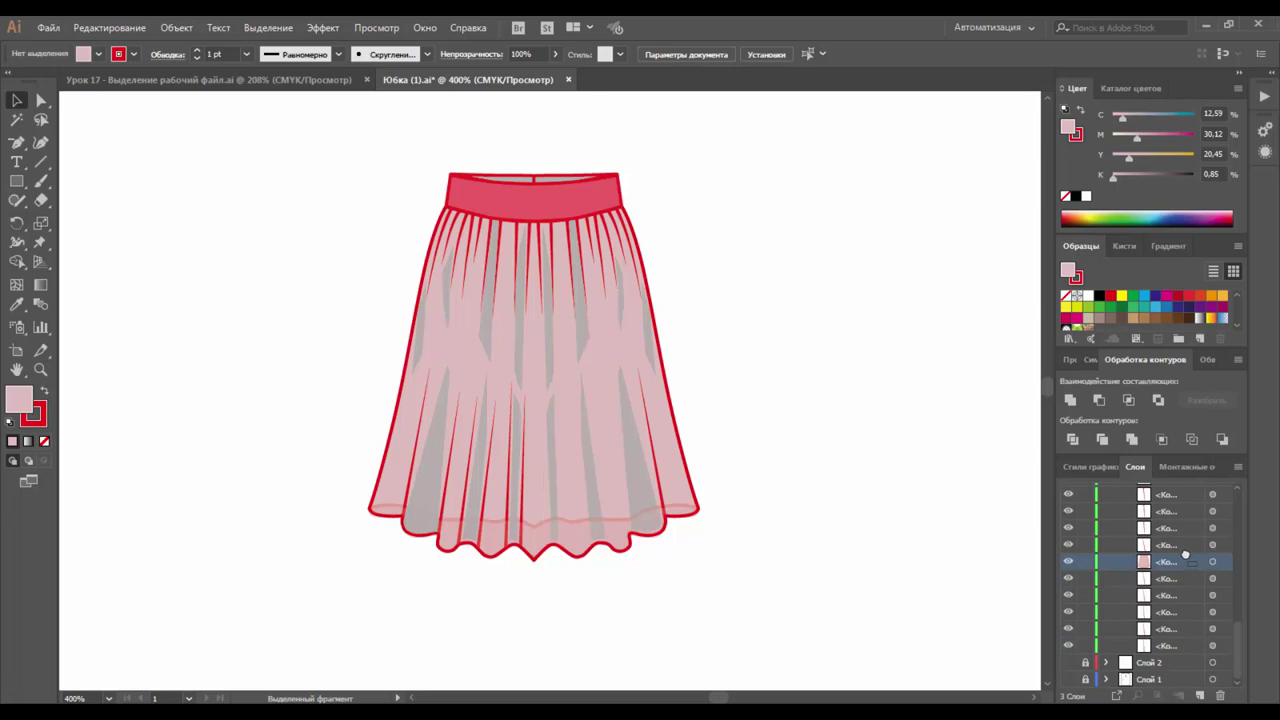
{"action": "key", "text": "ctrl+z"}
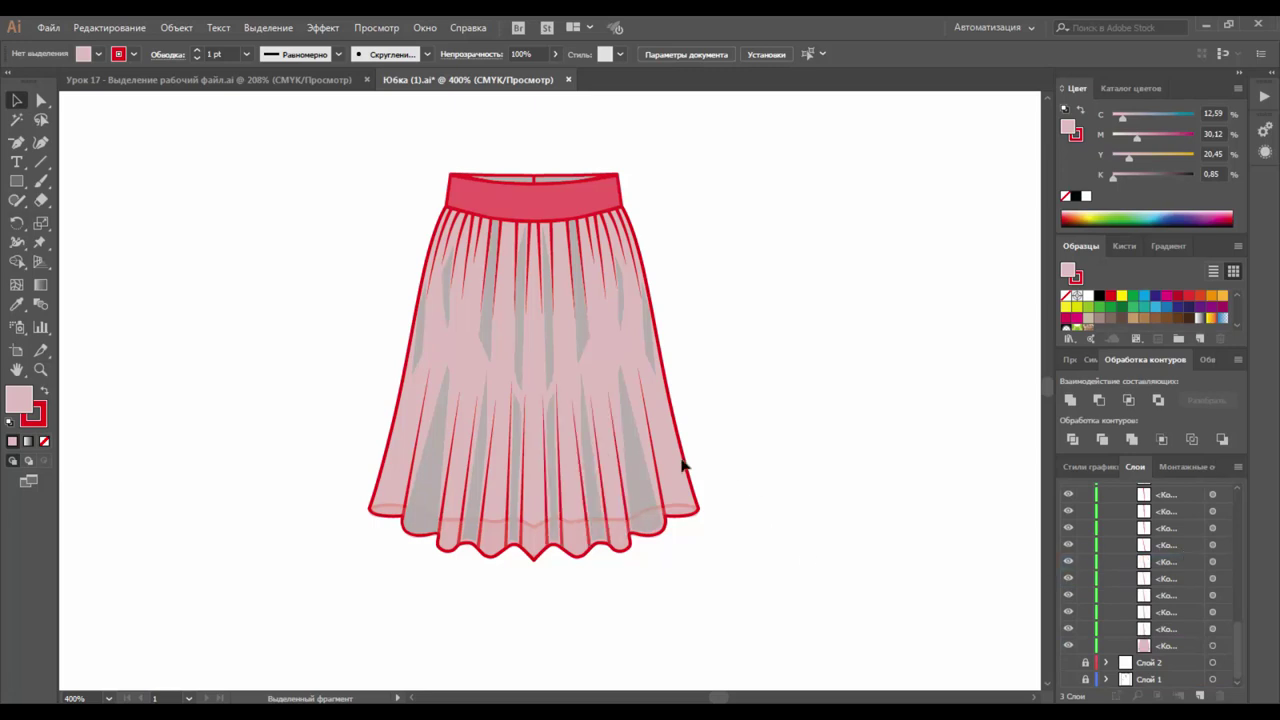
- Select the united skirt shape and bring it to the front of the stacking order
{"action": "right_click", "coordinate": [603, 352]}
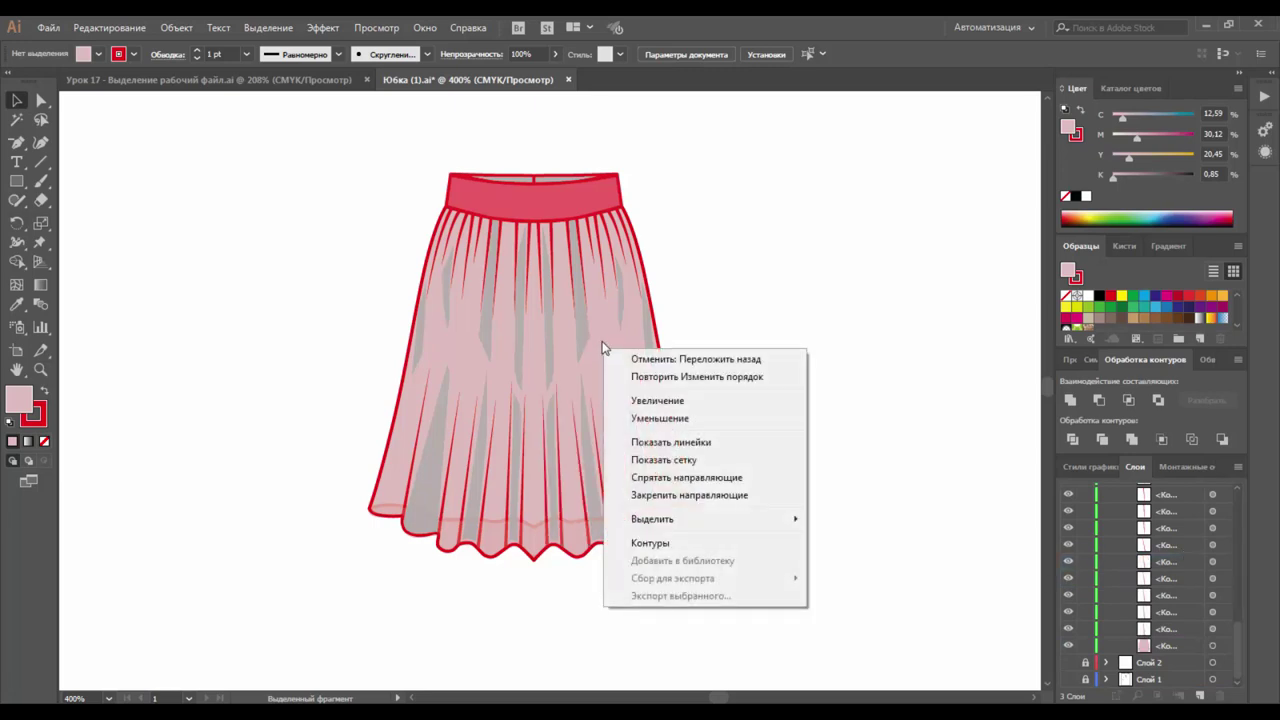
{"action": "right_click", "coordinate": [601, 341]}
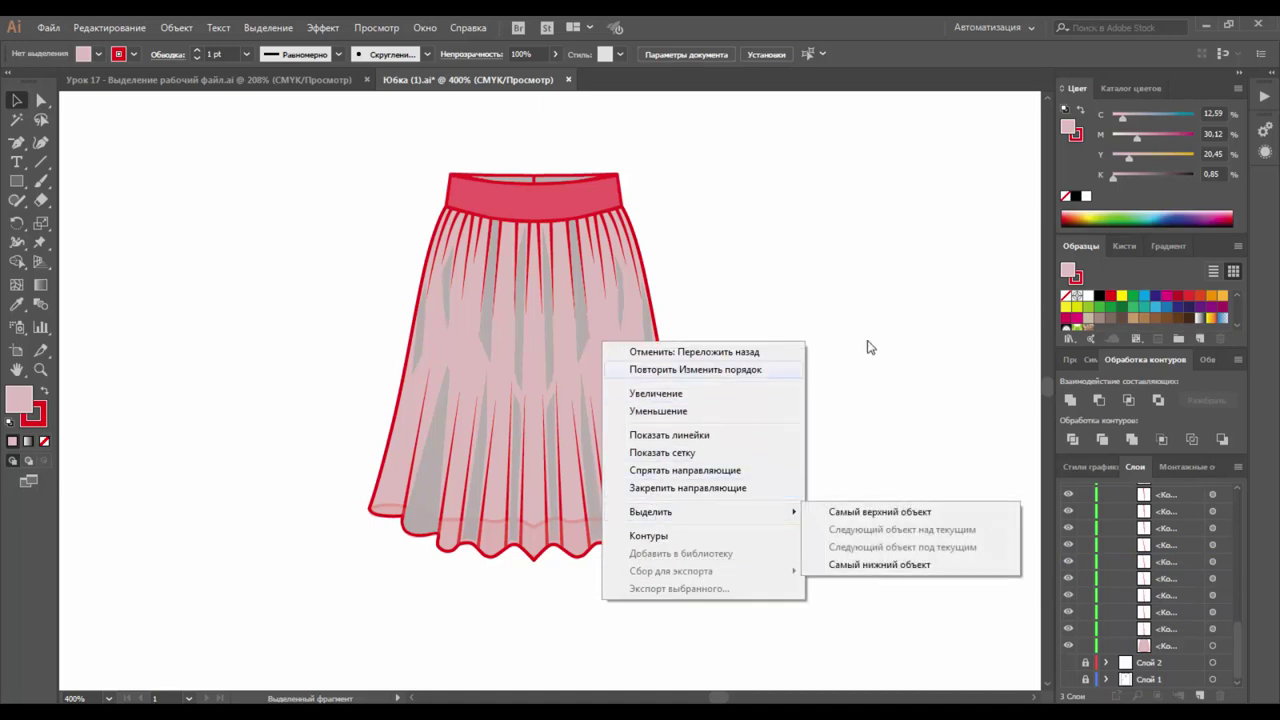
{"action": "left_click", "coordinate": [848, 257]}
{"action": "left_click", "coordinate": [631, 352]}
{"action": "right_click", "coordinate": [631, 352]}
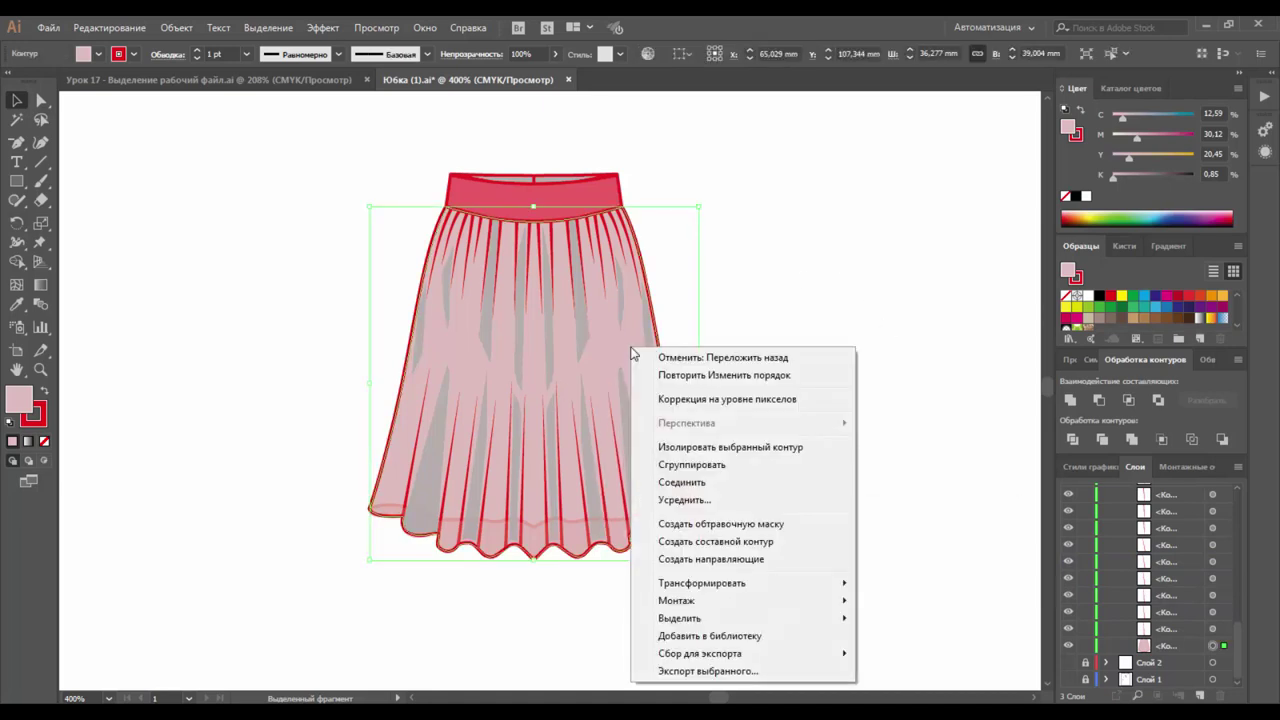
{"action": "mouse_move", "coordinate": [721, 606]}
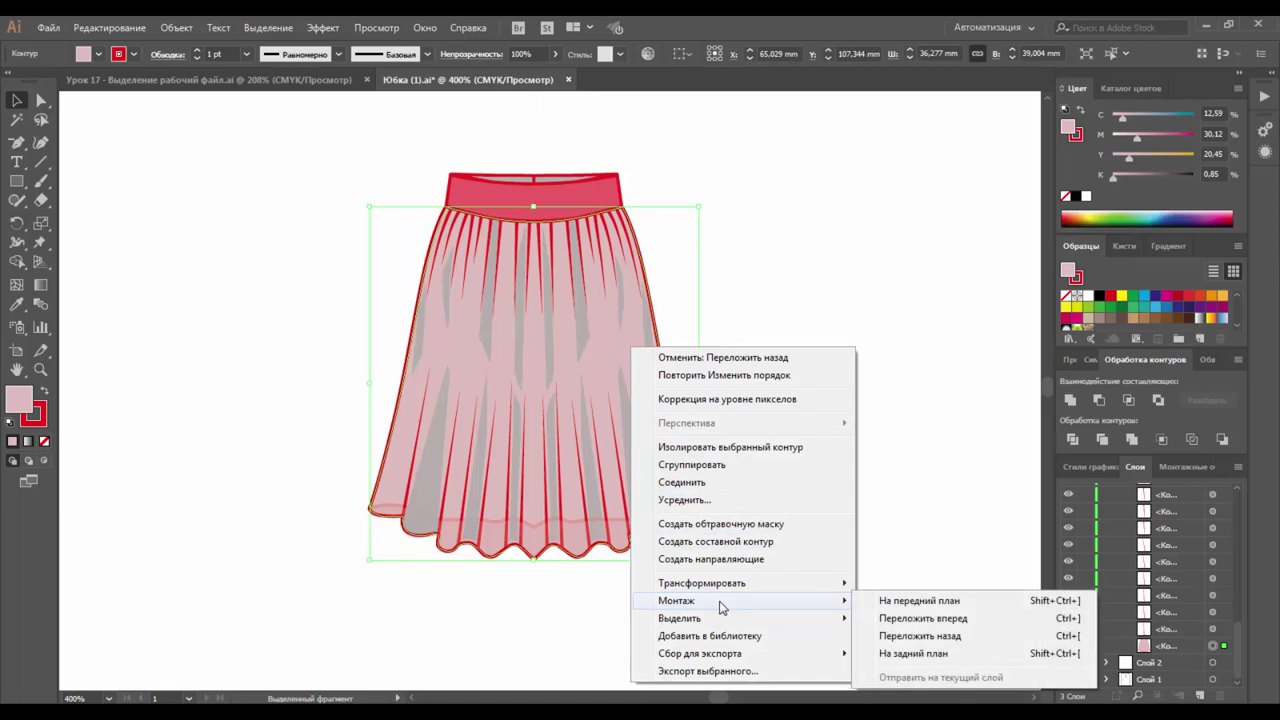
{"action": "left_click", "coordinate": [920, 603]}
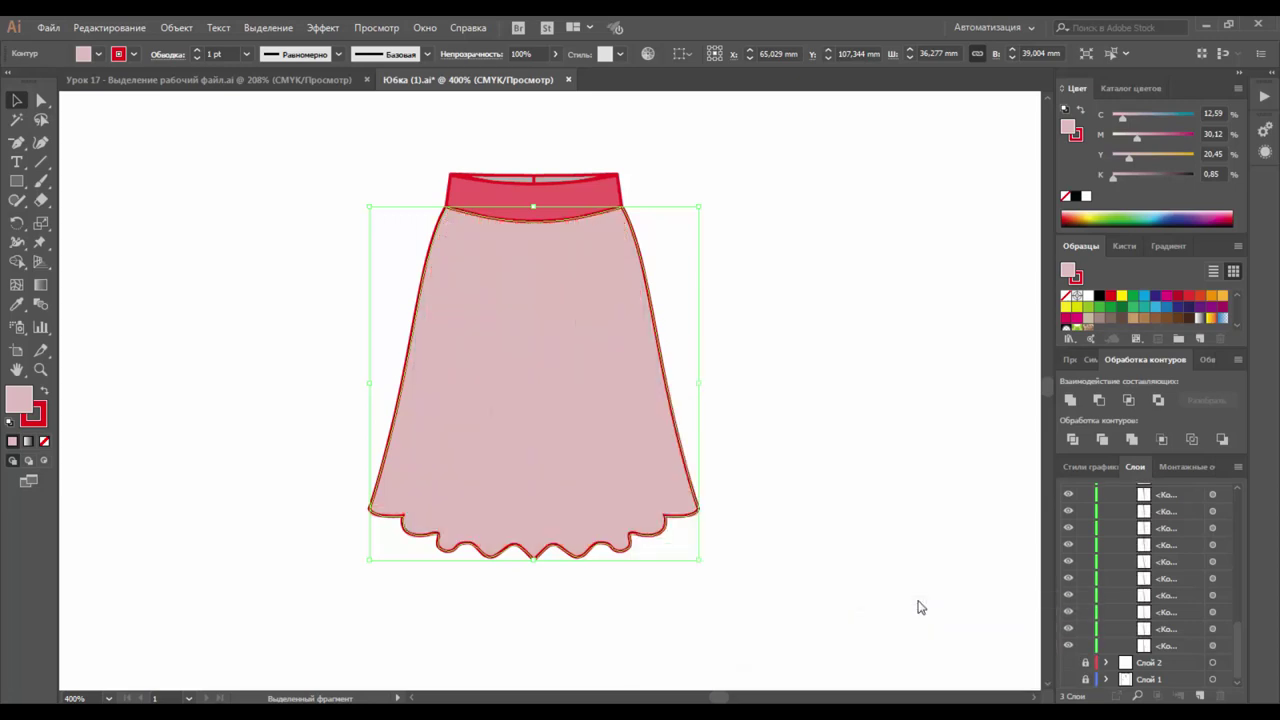
- Send the united skirt shape to the back of the stacking order, and deselect it
{"action": "right_click", "coordinate": [594, 364]}
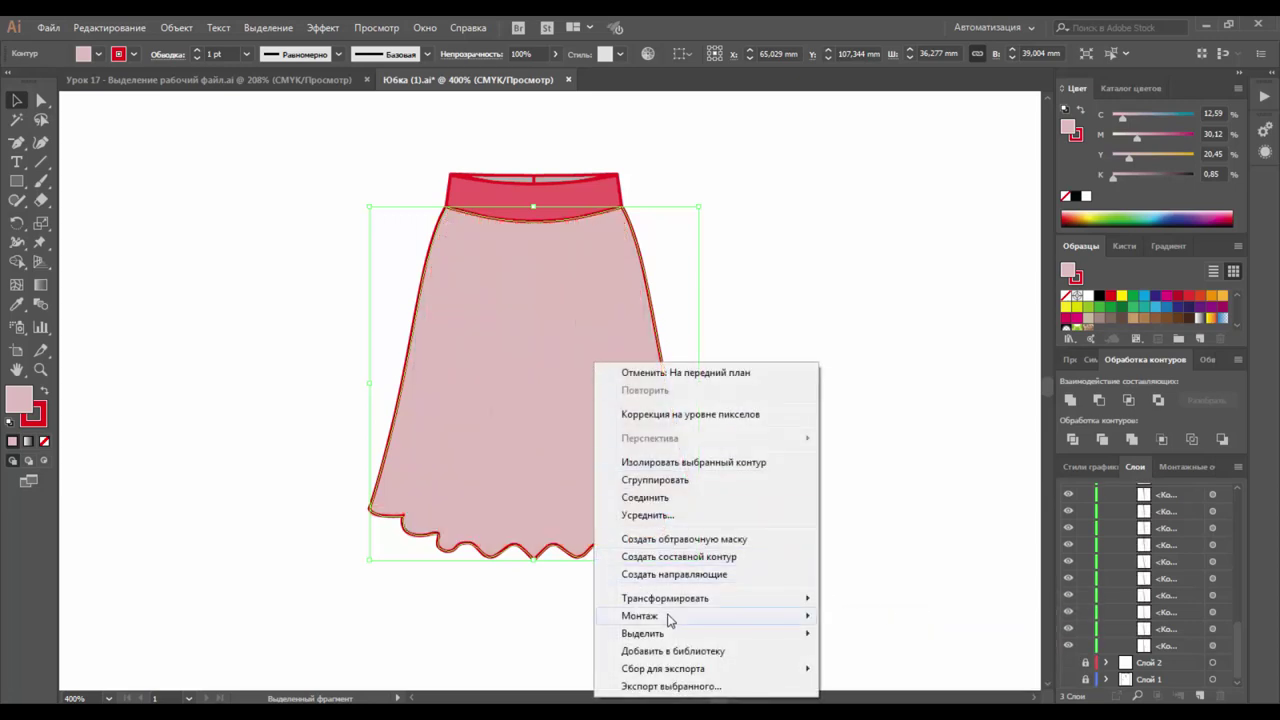
{"action": "mouse_move", "coordinate": [670, 620]}
{"action": "left_click", "coordinate": [886, 664]}
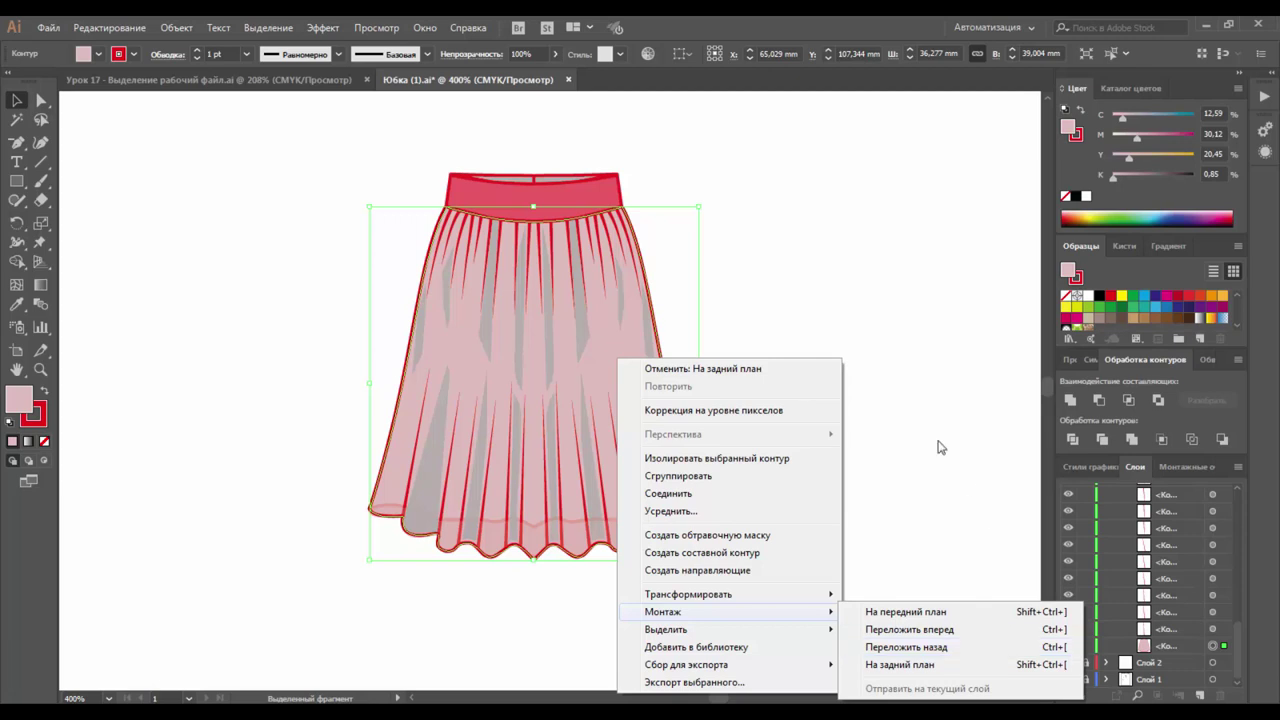
{"action": "left_click", "coordinate": [946, 383]}
{"action": "left_click", "coordinate": [944, 376]}
{"action": "scroll", "coordinate": [905, 345], "scroll_direction": "up", "scroll_amount": 1}
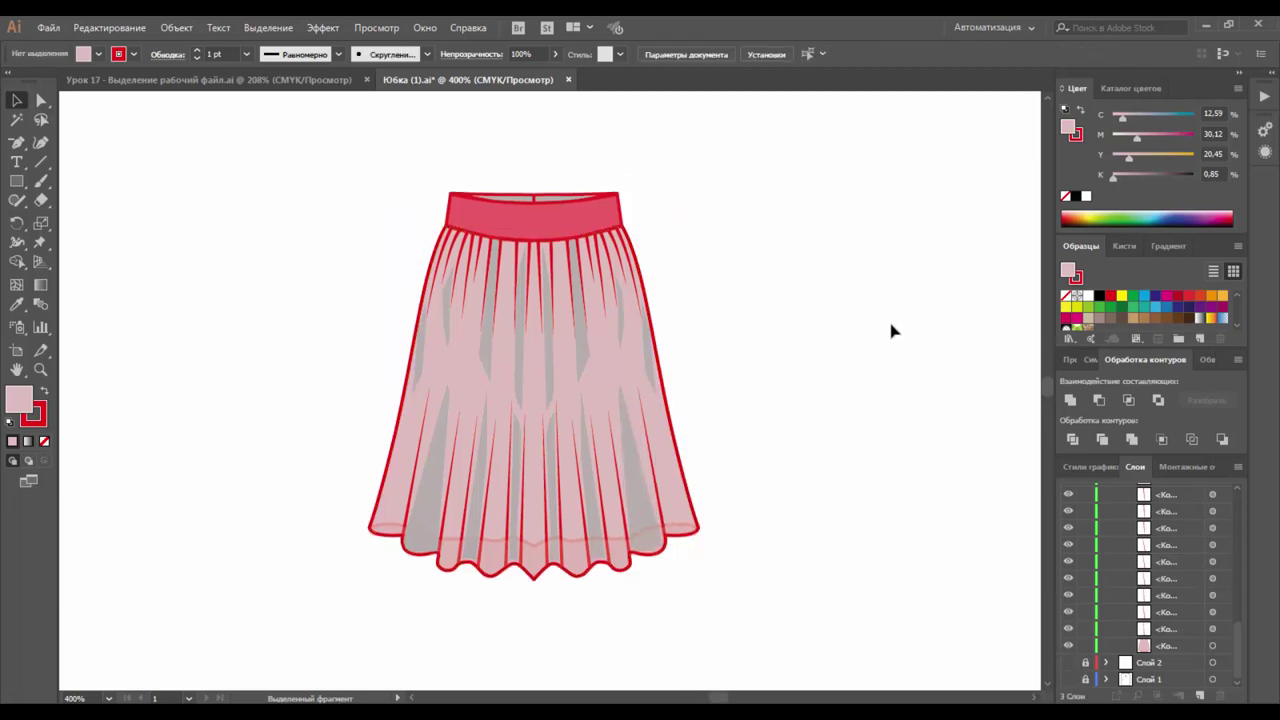